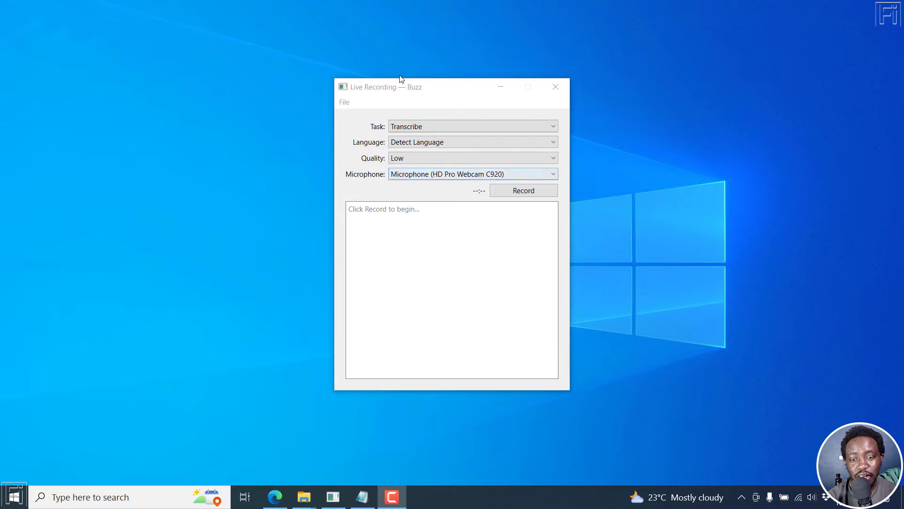
Examine the available task, language and quality options for live recording, leaving the settings as they are
left_click(407, 87)
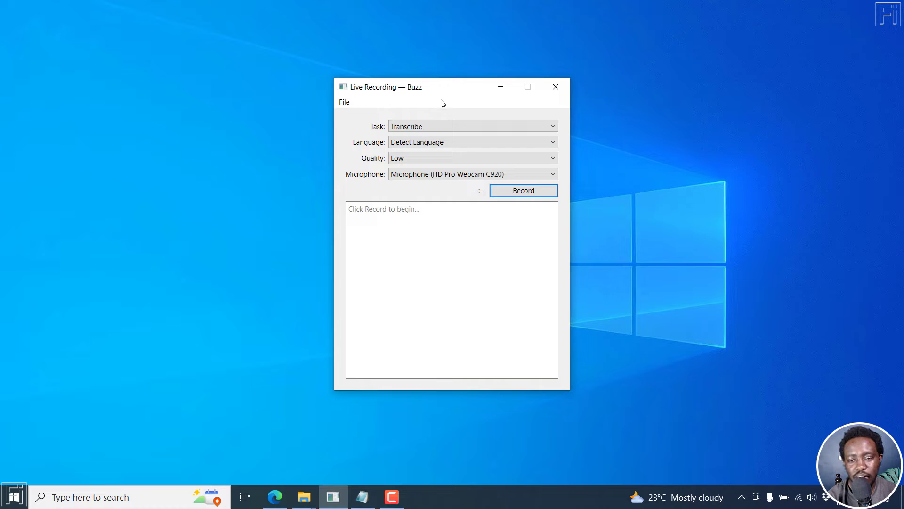
left_click(484, 125)
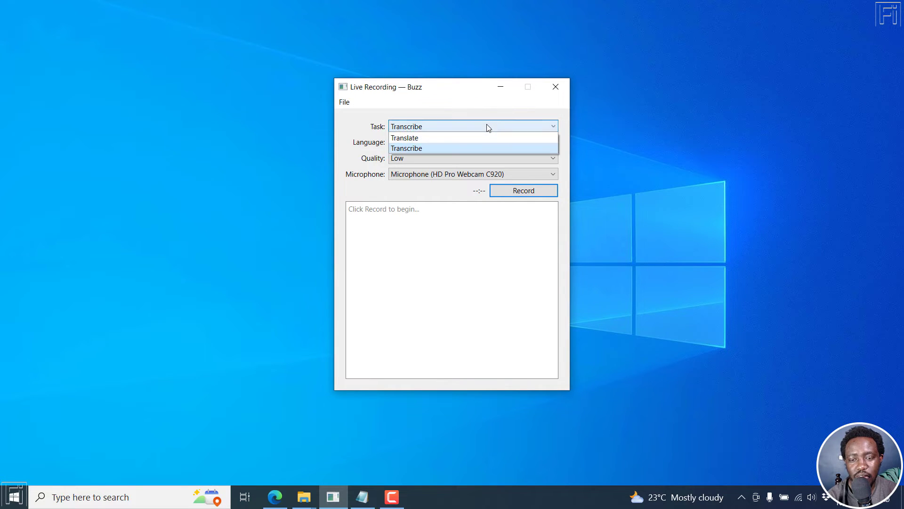
left_click(432, 113)
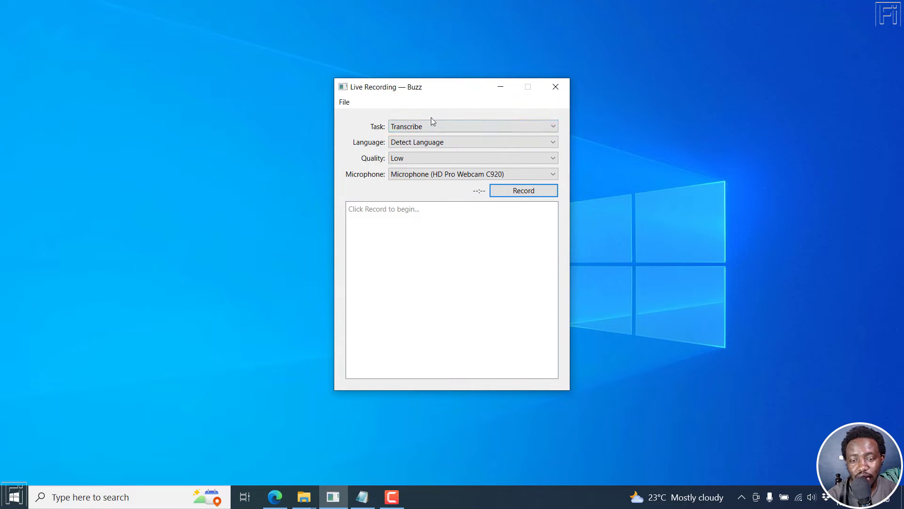
left_click(416, 143)
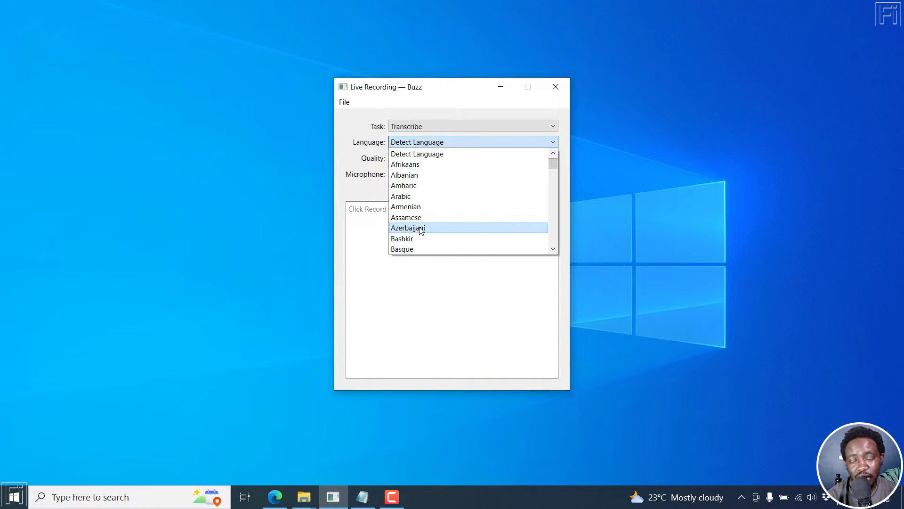
left_click(358, 156)
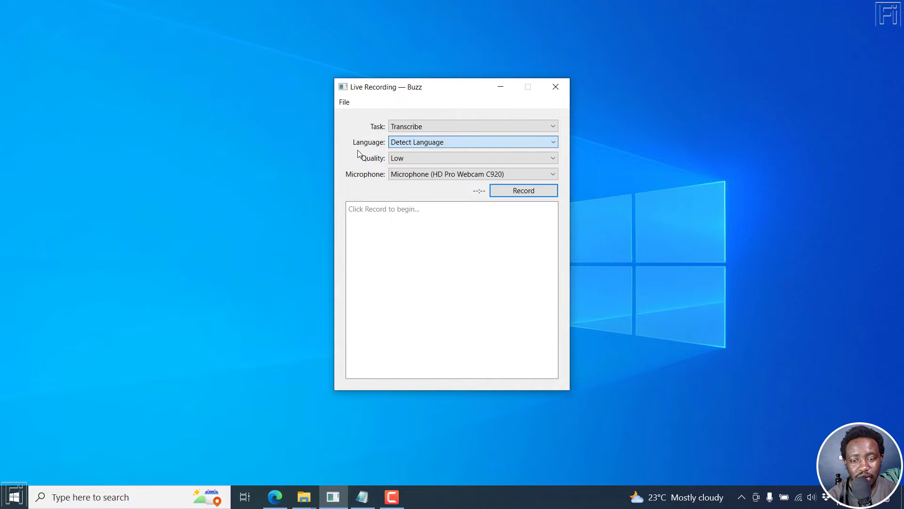
left_click(416, 157)
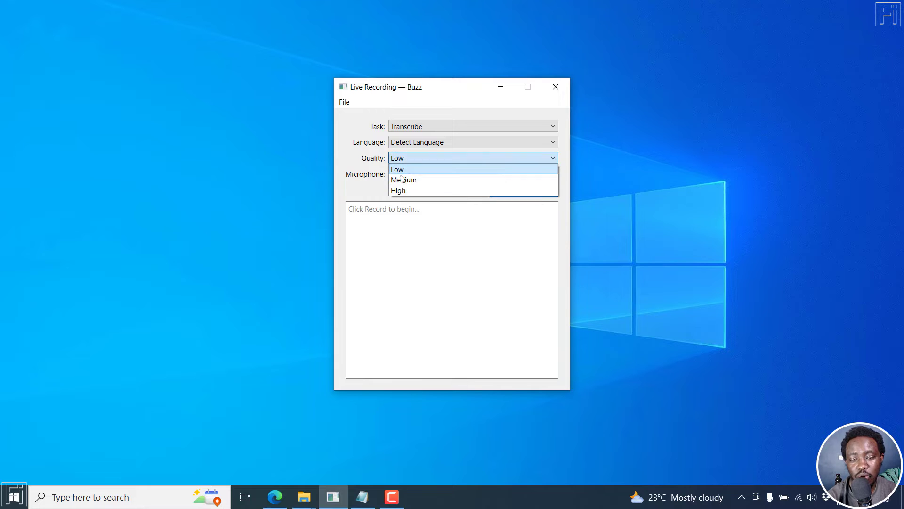
left_click(363, 170)
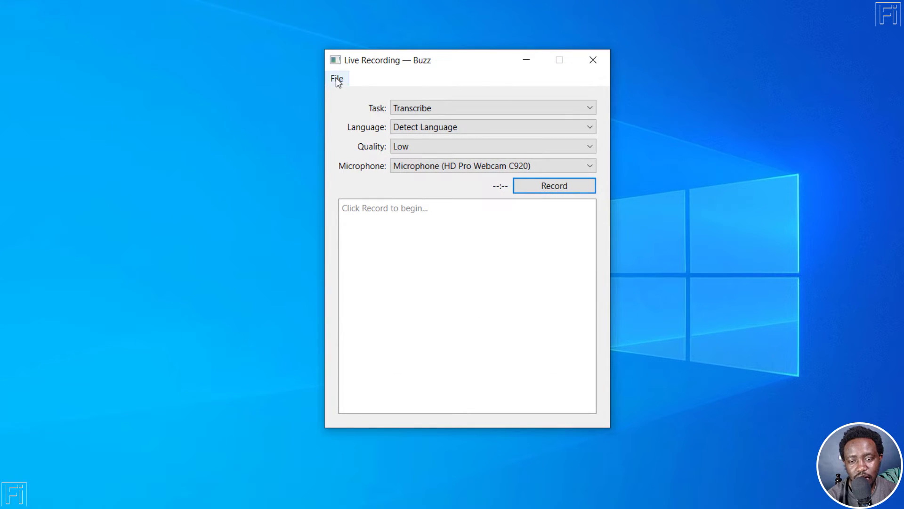
Import the audio file "How to Find and Replace Incorrect Words or Names in Descript Storyboard" from the Sample for Buzz folder
left_click(337, 78)
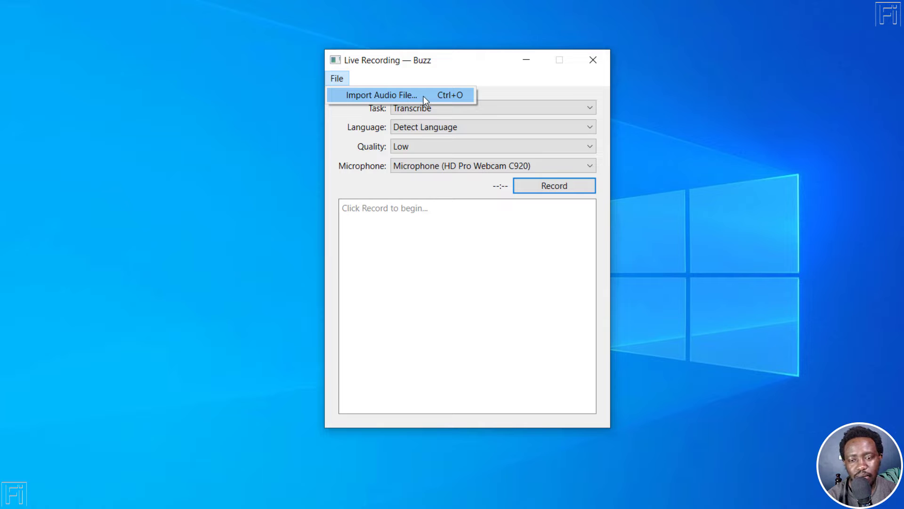
left_click(384, 95)
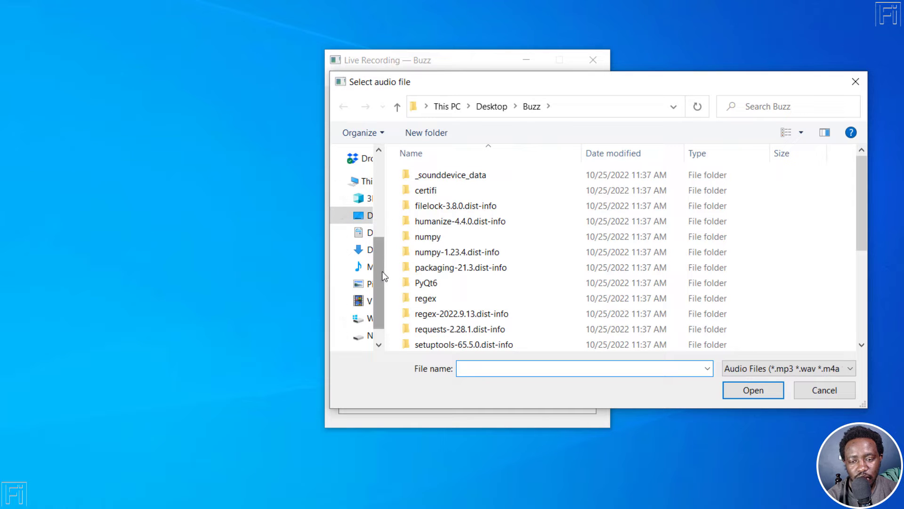
left_click_drag(382, 270, 379, 174)
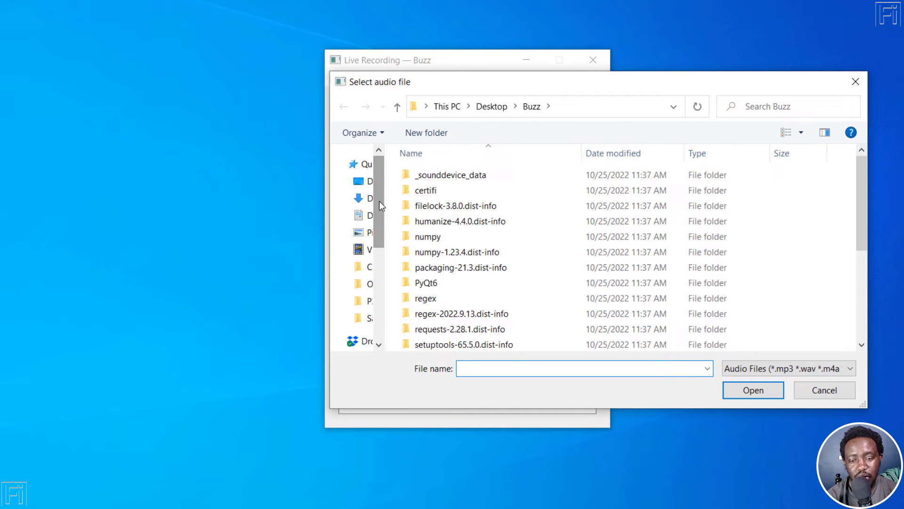
left_click(365, 320)
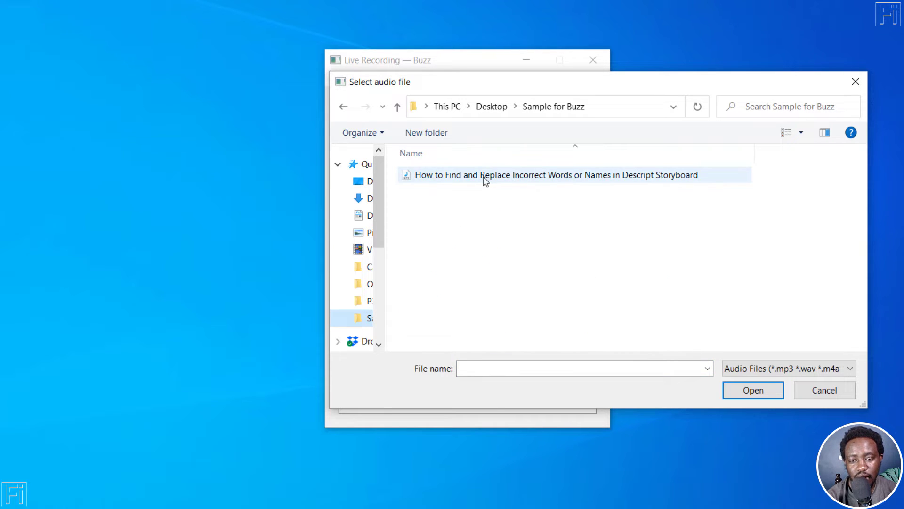
left_click(498, 178)
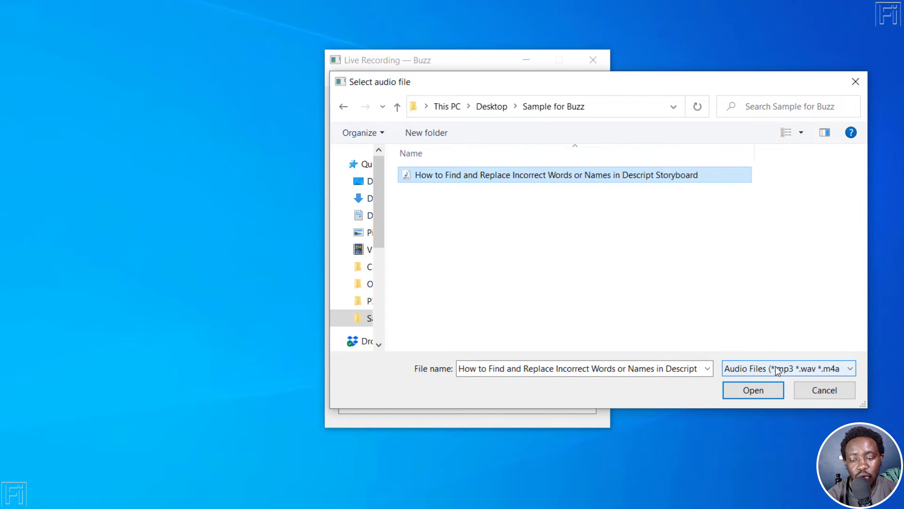
left_click(855, 369)
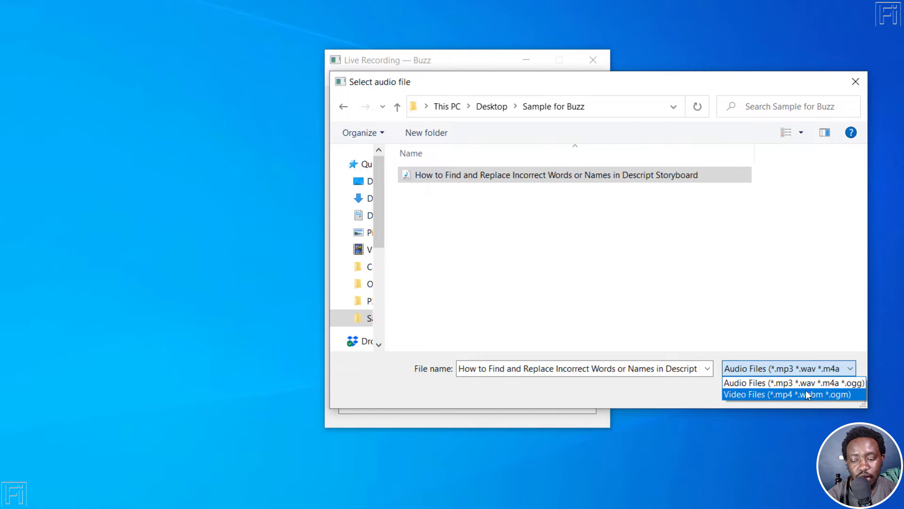
left_click(752, 382)
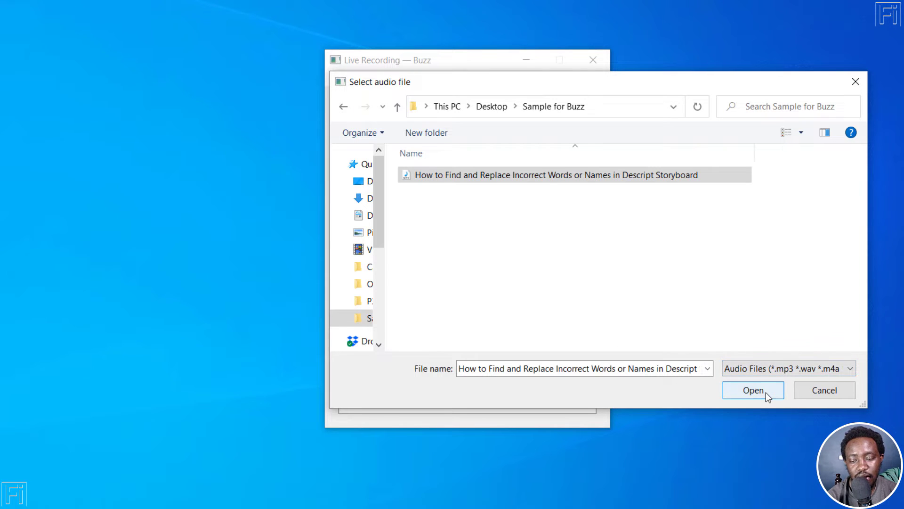
left_click(764, 392)
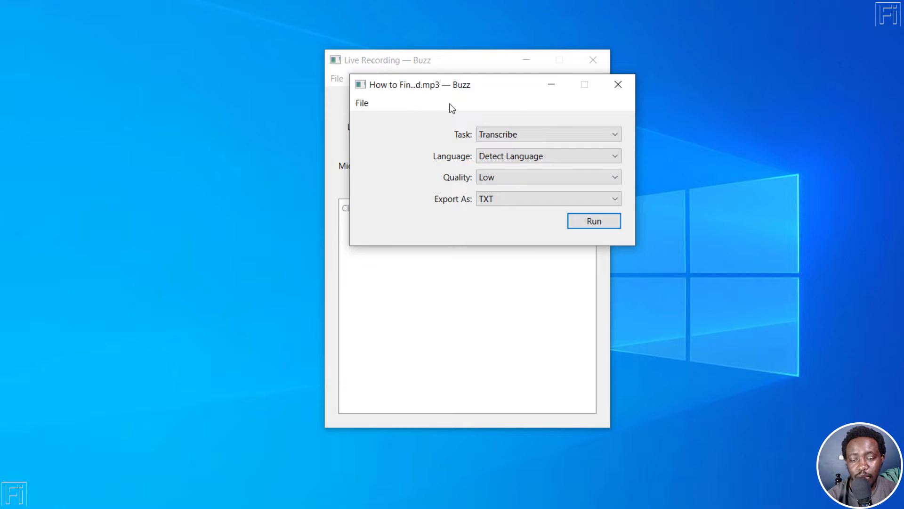
Configure the imported audio file's job with the Transcribe task, English language and High quality
left_click(613, 137)
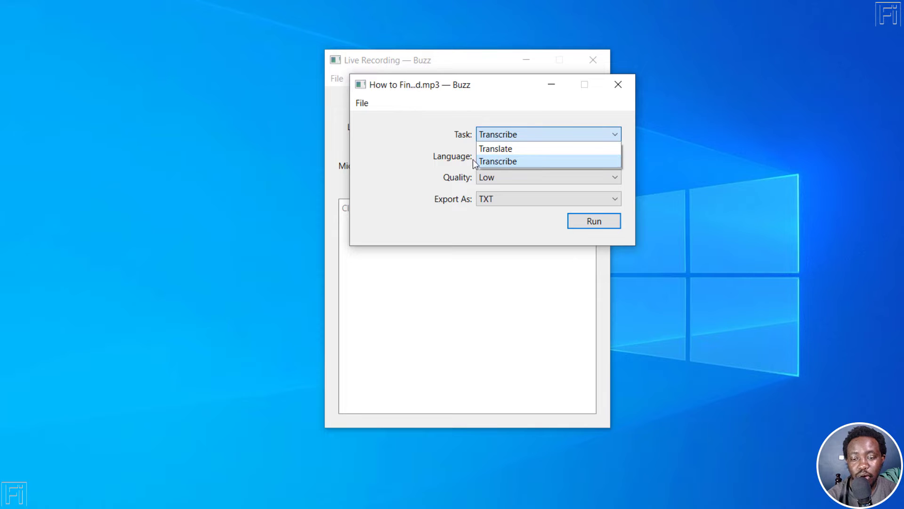
left_click(508, 160)
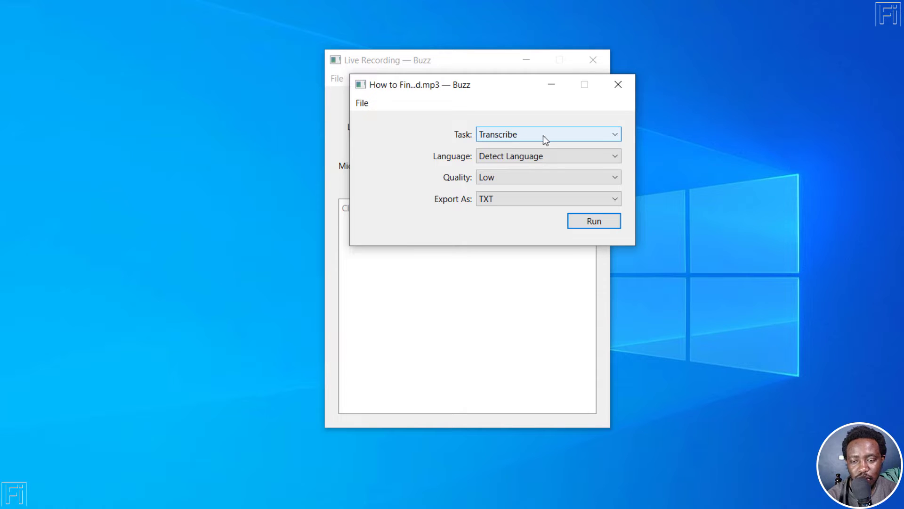
left_click(600, 157)
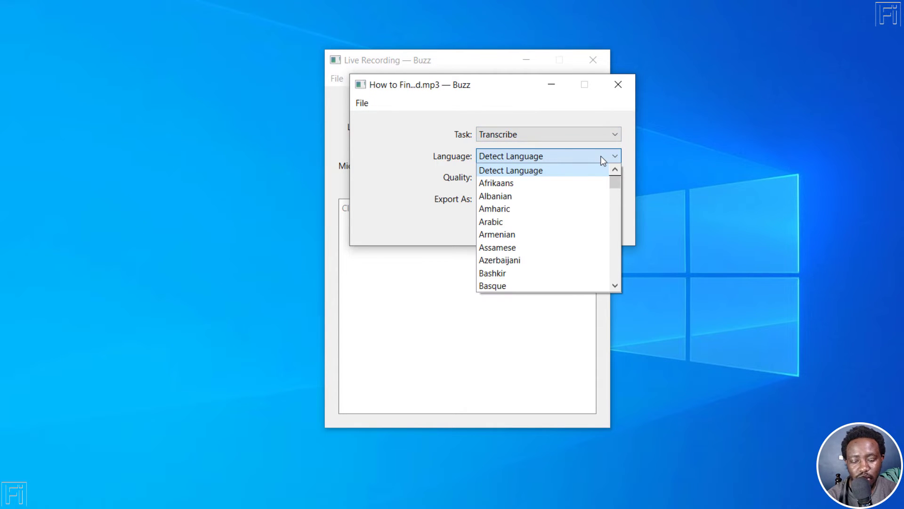
key("e")
key("Return")
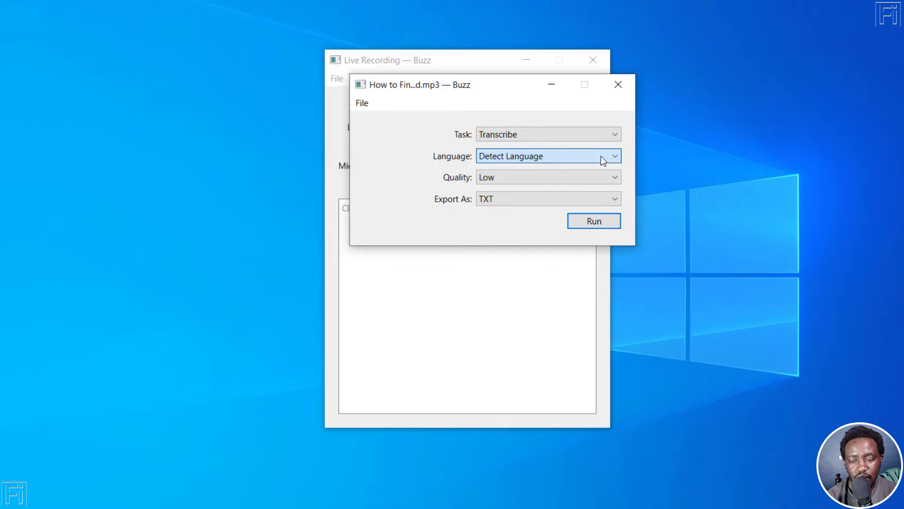
left_click(490, 177)
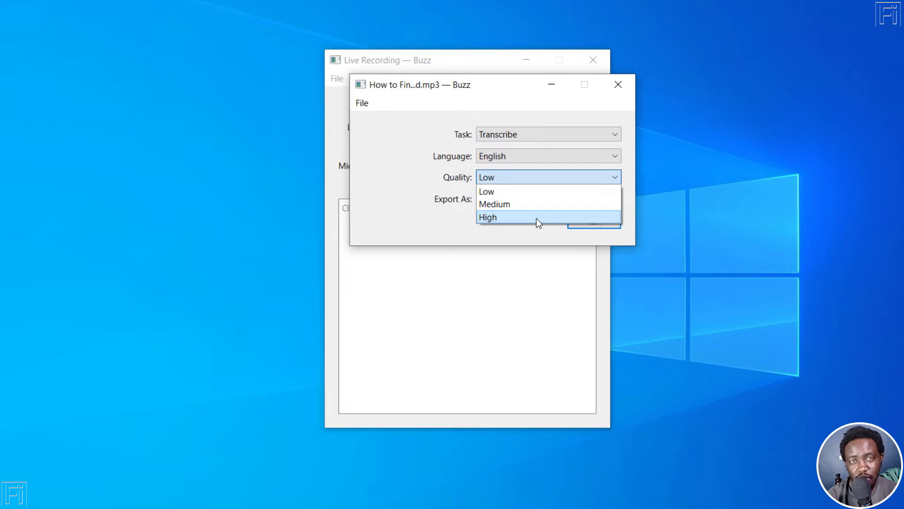
left_click(502, 217)
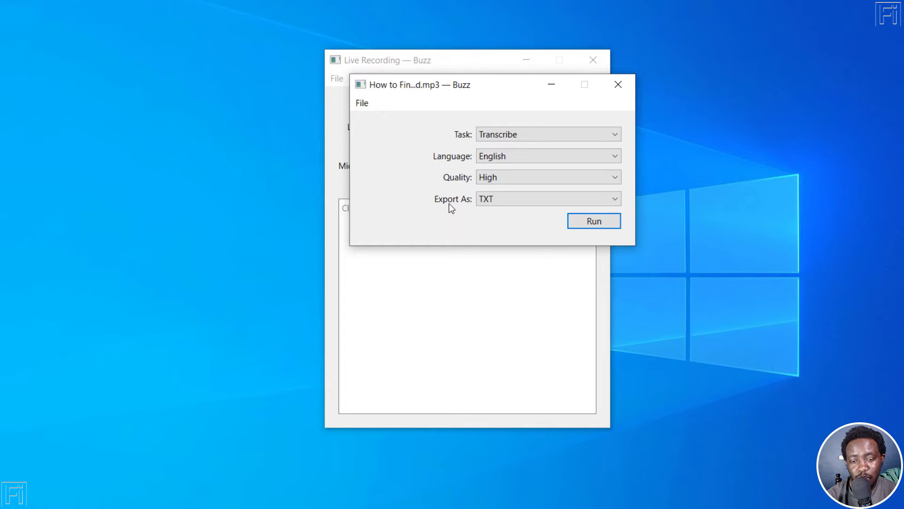
Keep TXT as the export format and run the transcription, saving the output under the suggested name in the Sample for Buzz folder
left_click(528, 202)
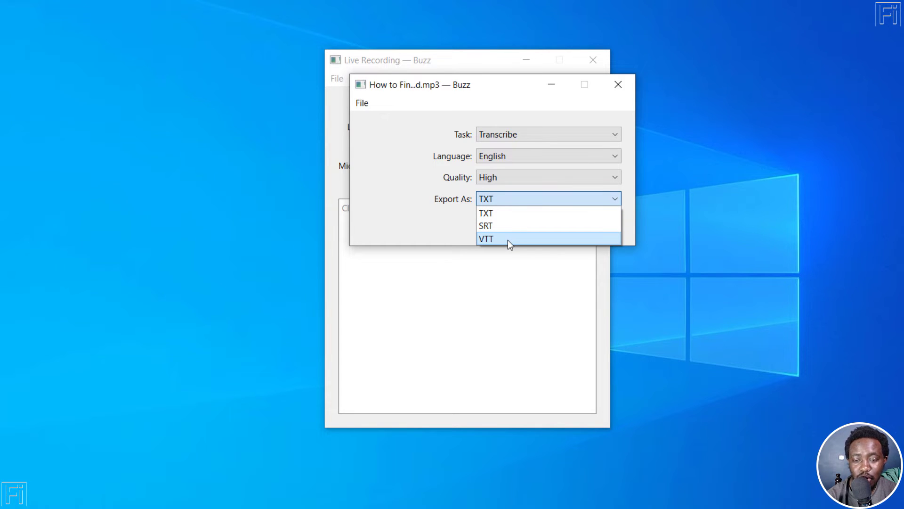
left_click(444, 221)
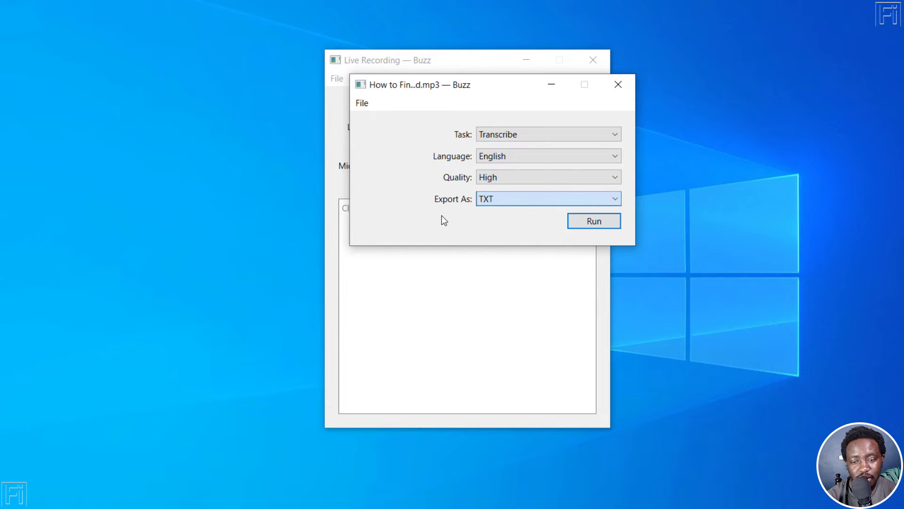
left_click(603, 221)
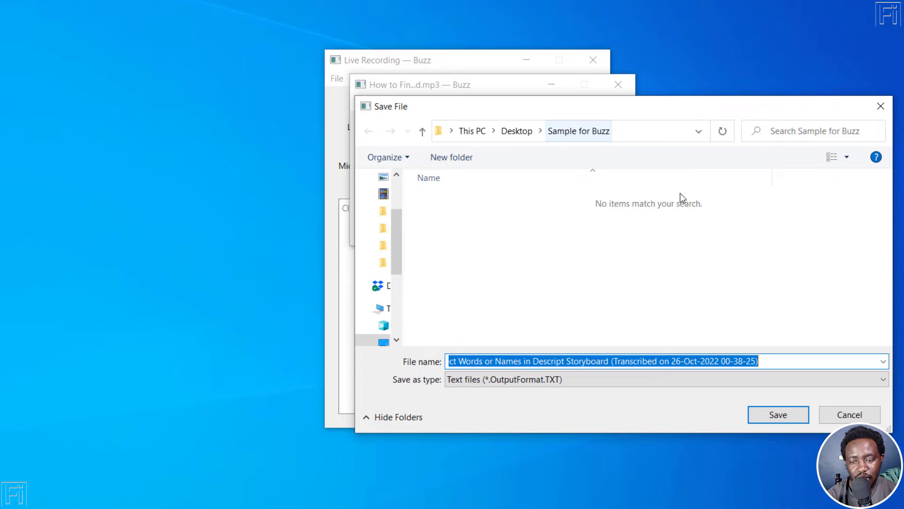
left_click(778, 411)
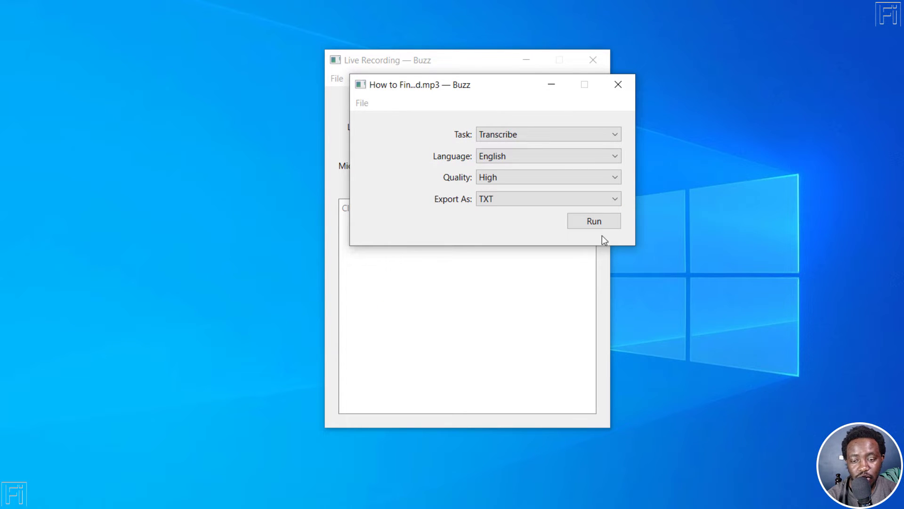
left_click(596, 222)
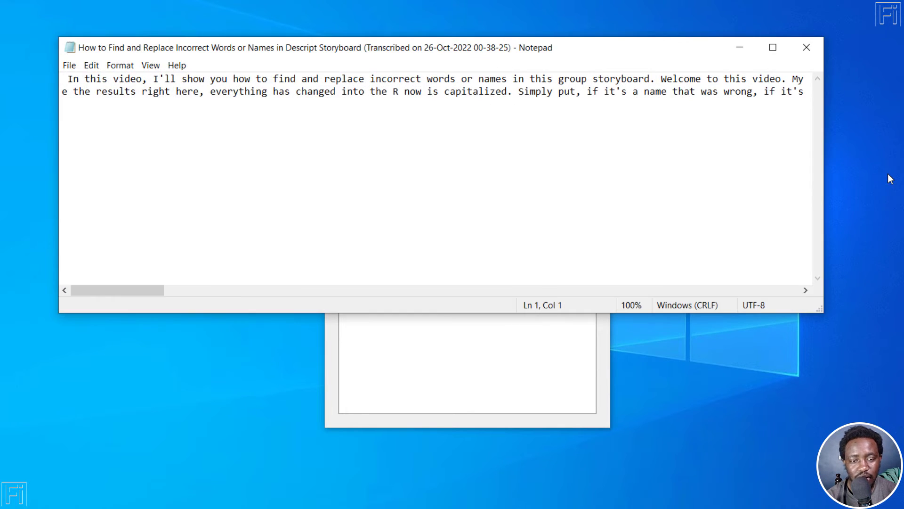
In the Notepad transcript, insert line breaks before "Welcome to this video", "Now it's pretty simple", "And let's say" and "In this case"
left_click(659, 79)
key("Return")
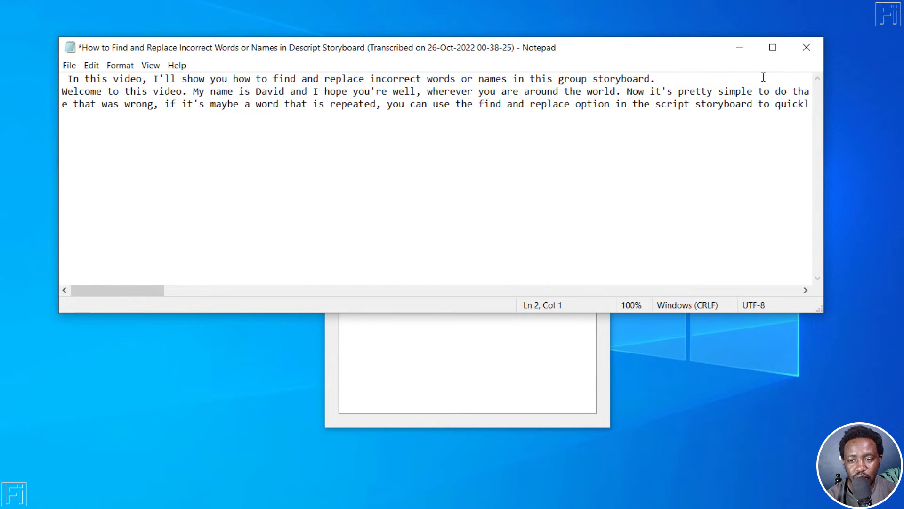
left_click(627, 91)
key("Return")
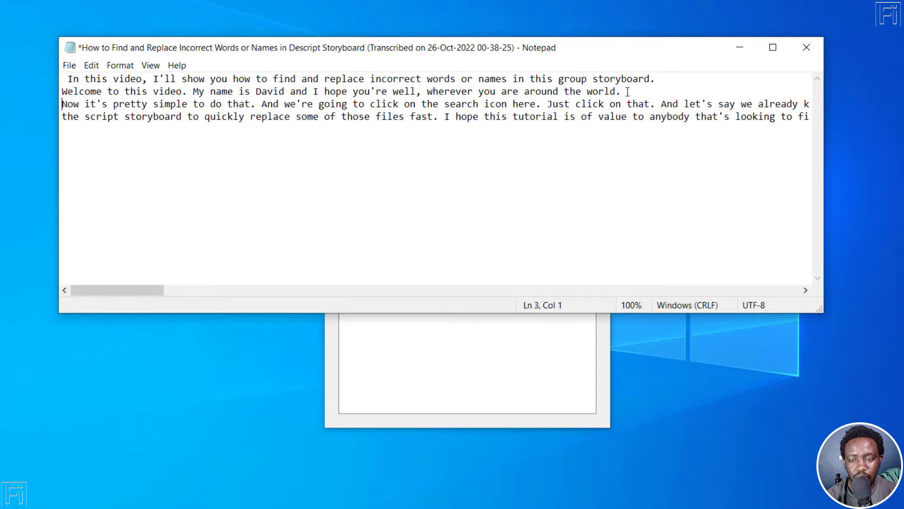
left_click(655, 104)
key("Return")
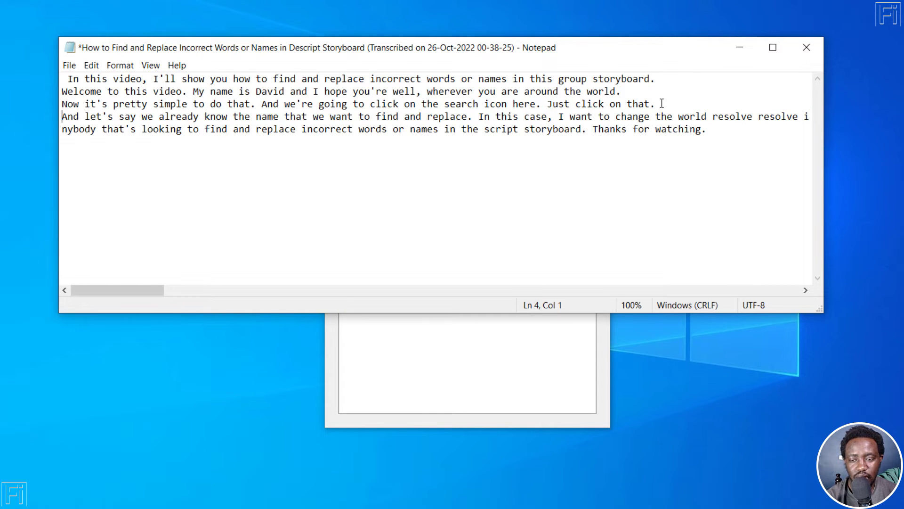
left_click(478, 117)
key("Return")
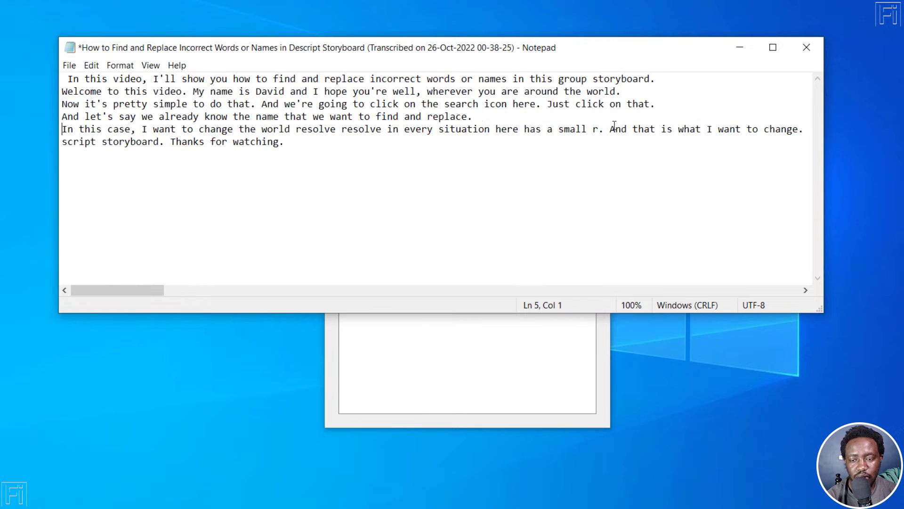
Insert line breaks before "And that is what", "So I'm going to type", "So let's type in resolve" and "So if you'd like"
key("Return")
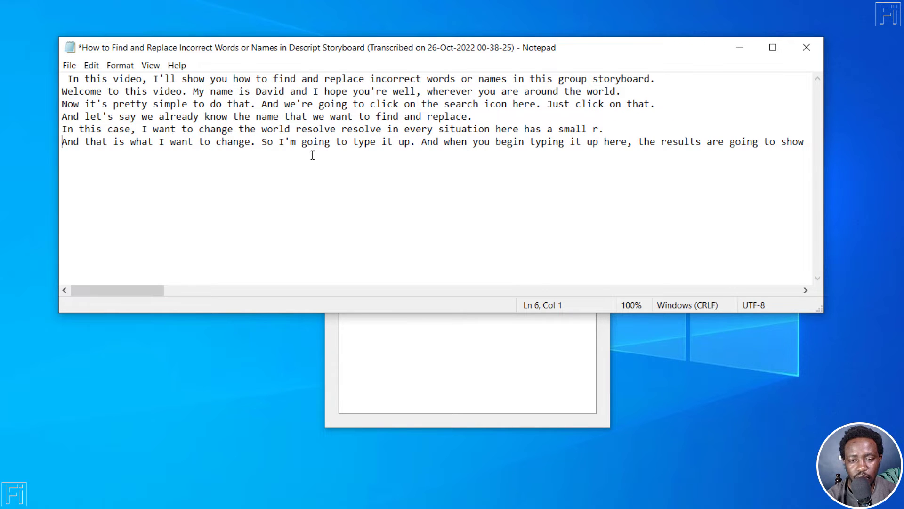
key("Return")
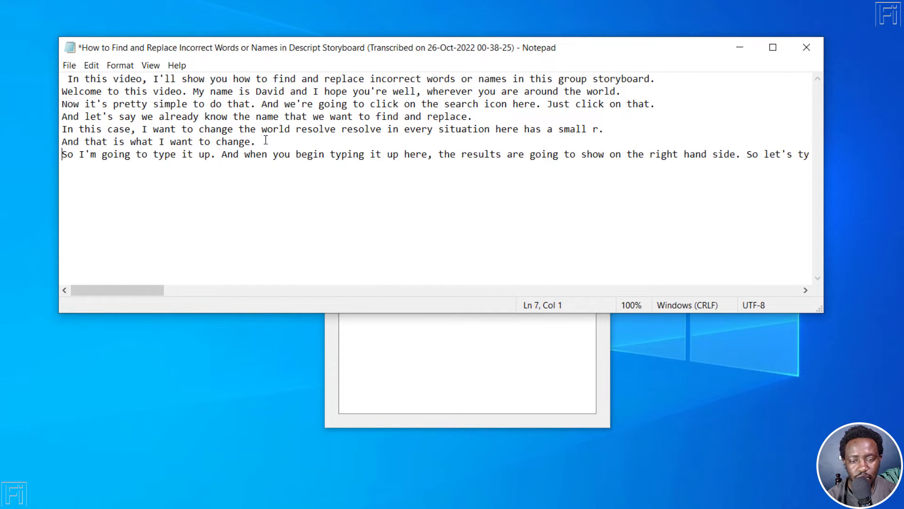
left_click(749, 156)
key("Return")
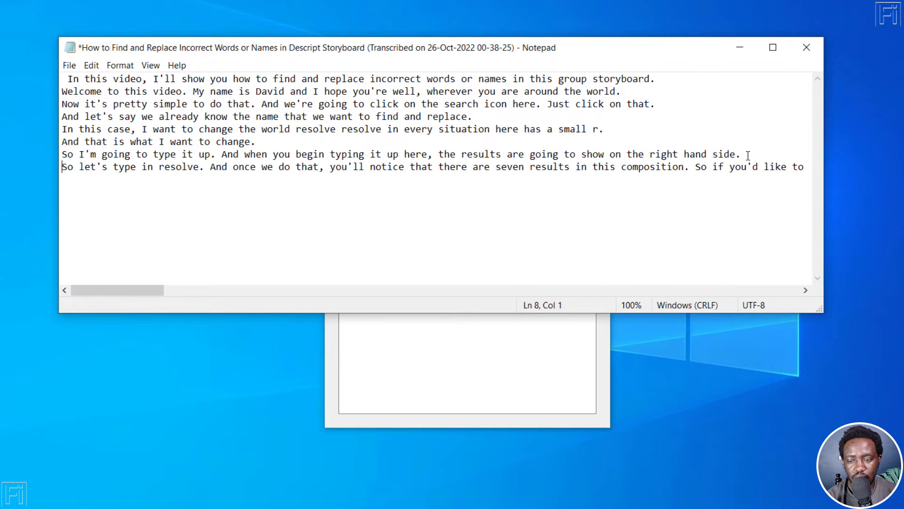
left_click(698, 166)
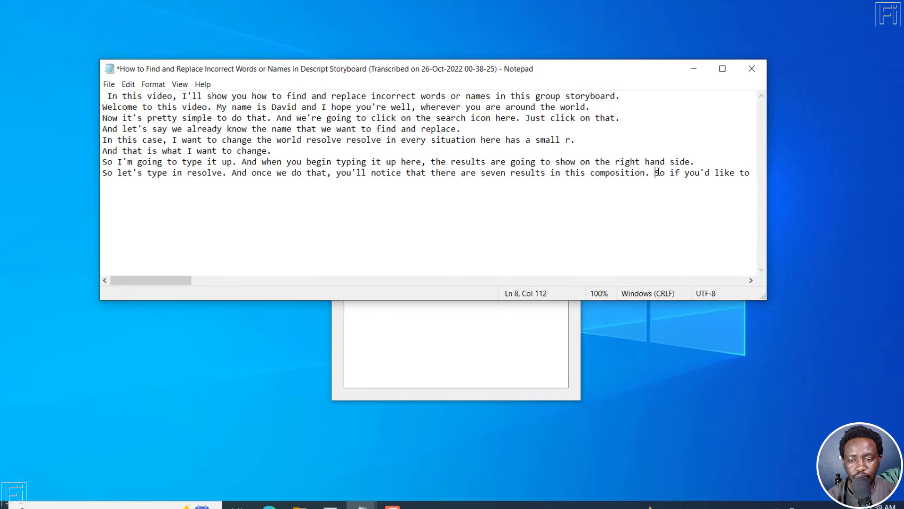
key("Return")
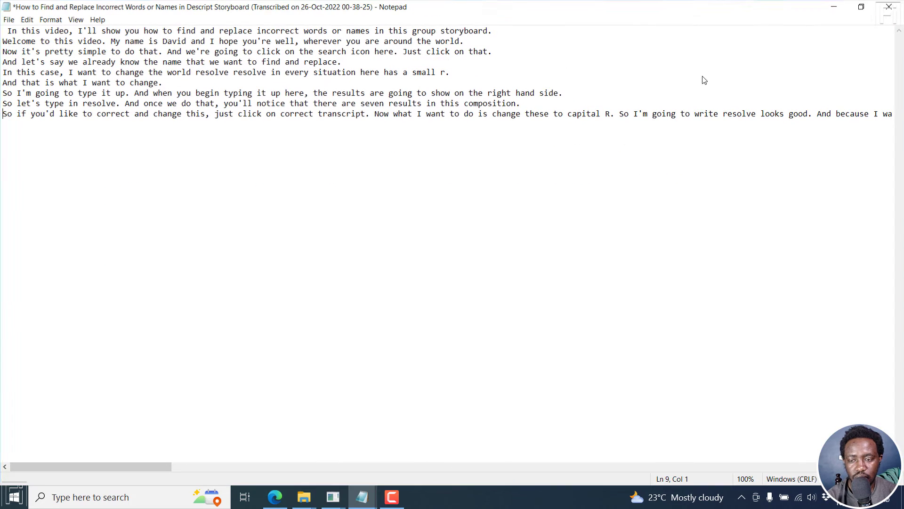
Insert line breaks before "So I'm going to write", "And because I want", "everything has changed", "if it's maybe" and "I hope this tutorial"
left_click(704, 76)
key("Return")
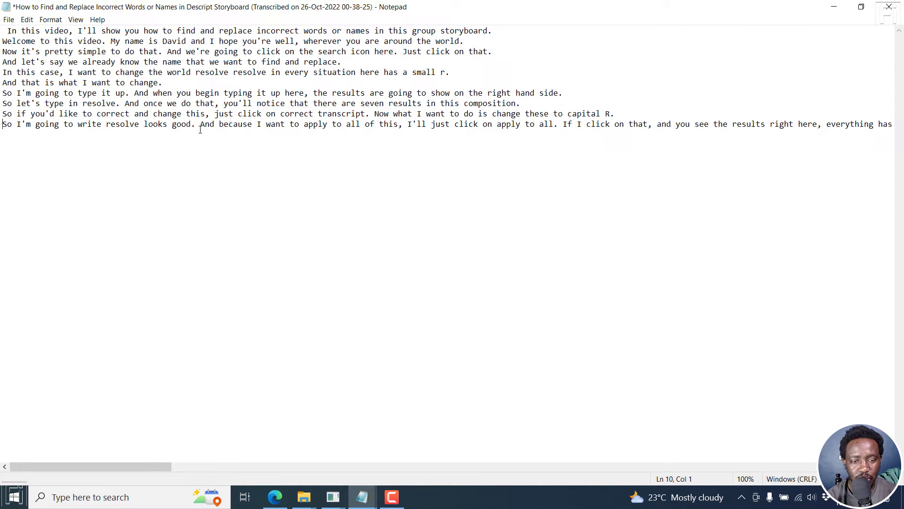
key("Return")
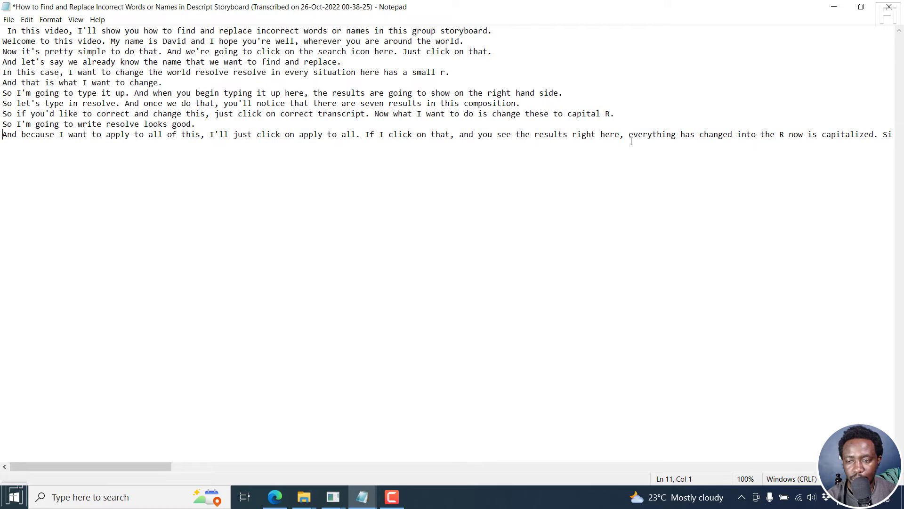
left_click(630, 135)
key("Return")
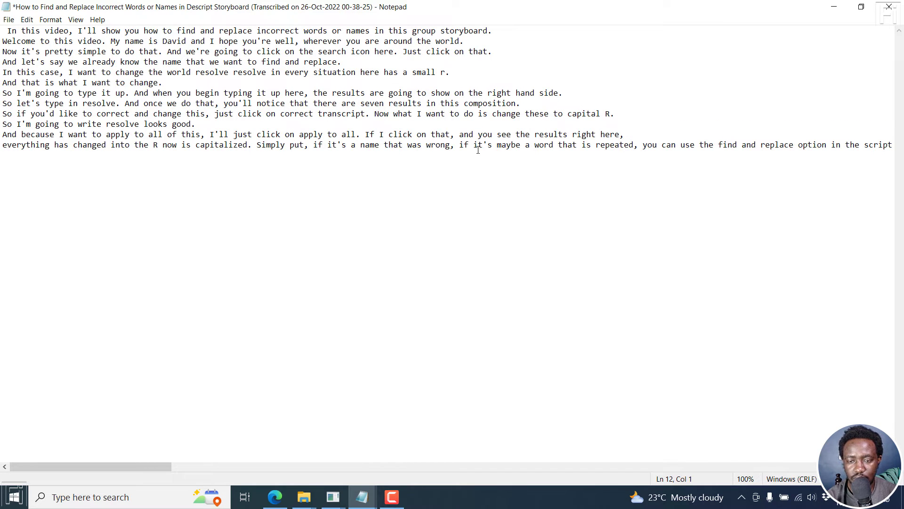
left_click(460, 143)
key("Return")
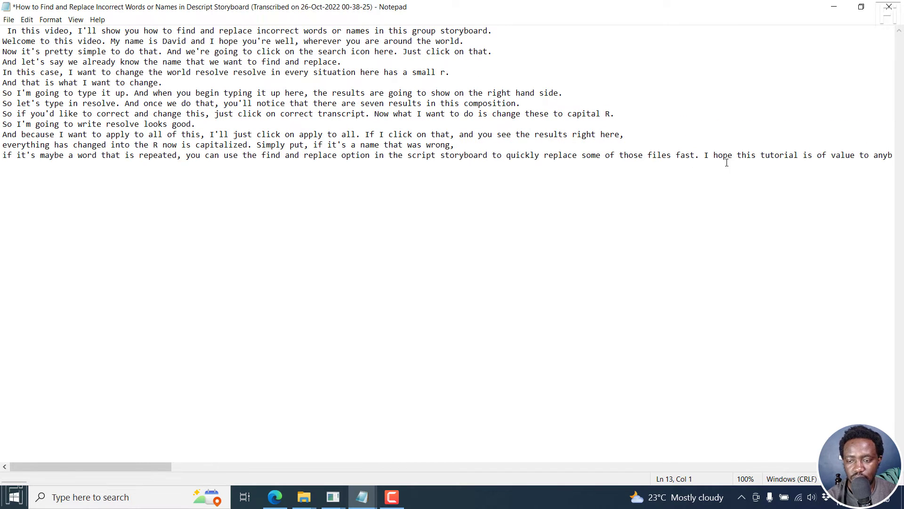
key("Return")
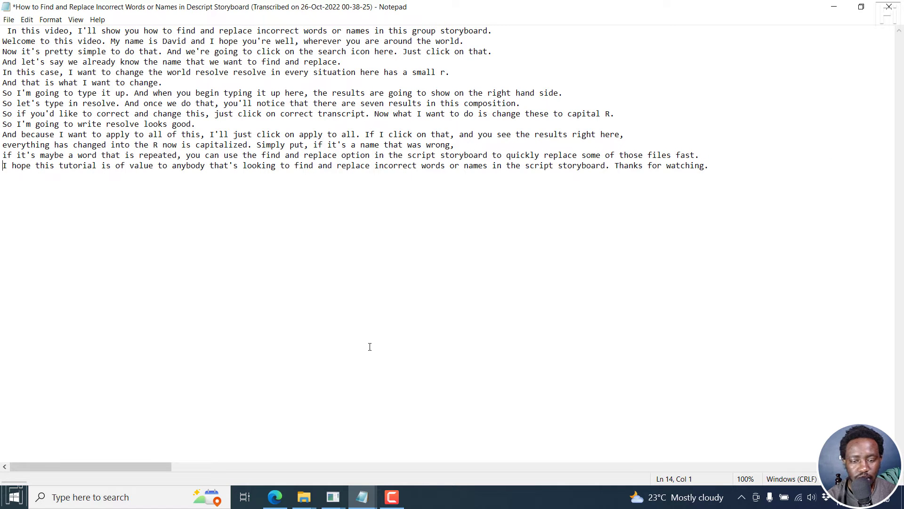
Bring up the Sample for Buzz folder below the visible transcript text and play the original Descript Storyboard audio file
mouse_move(307, 503)
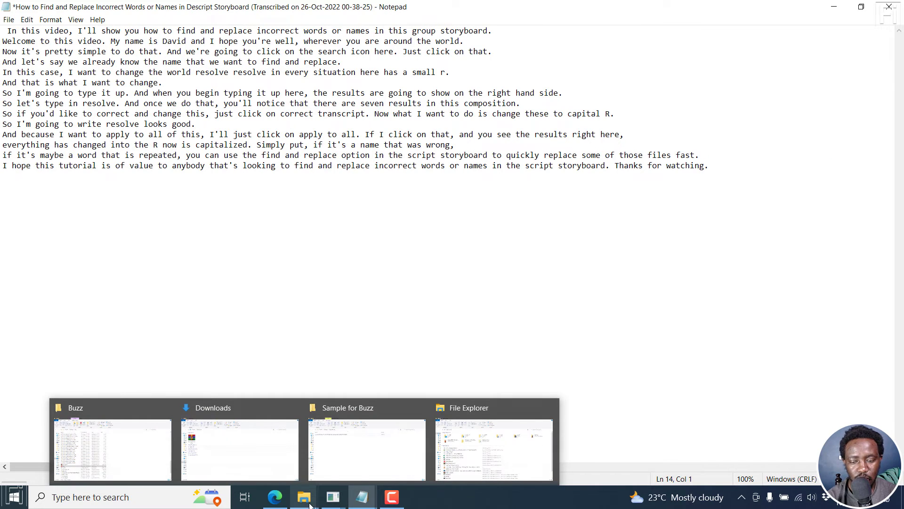
left_click(361, 448)
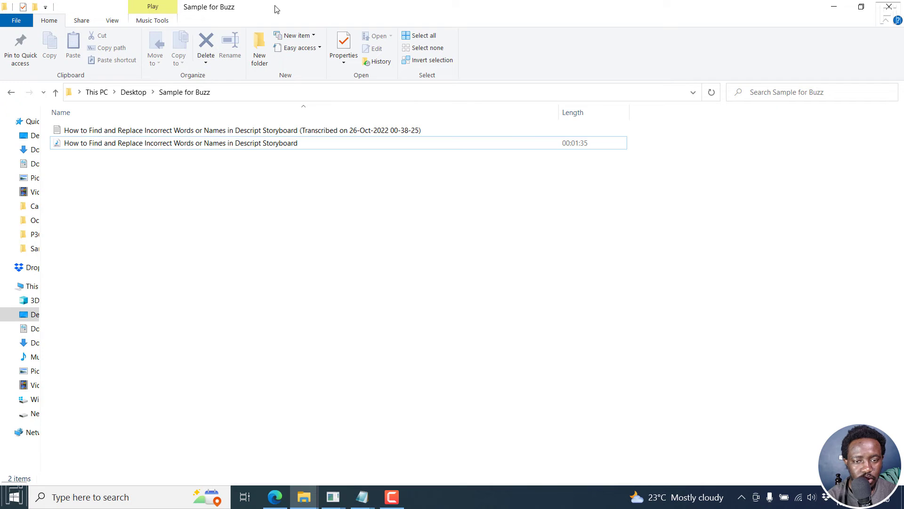
left_click_drag(276, 10, 522, 172)
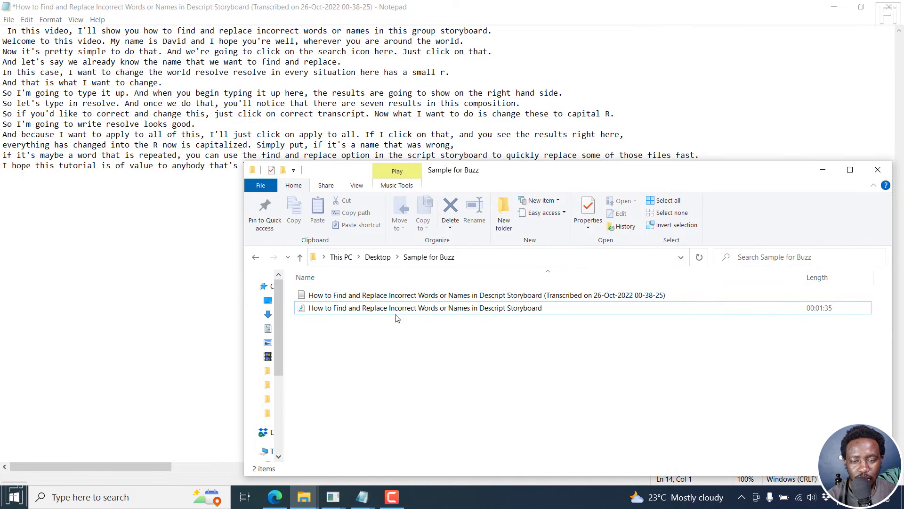
left_click(373, 313)
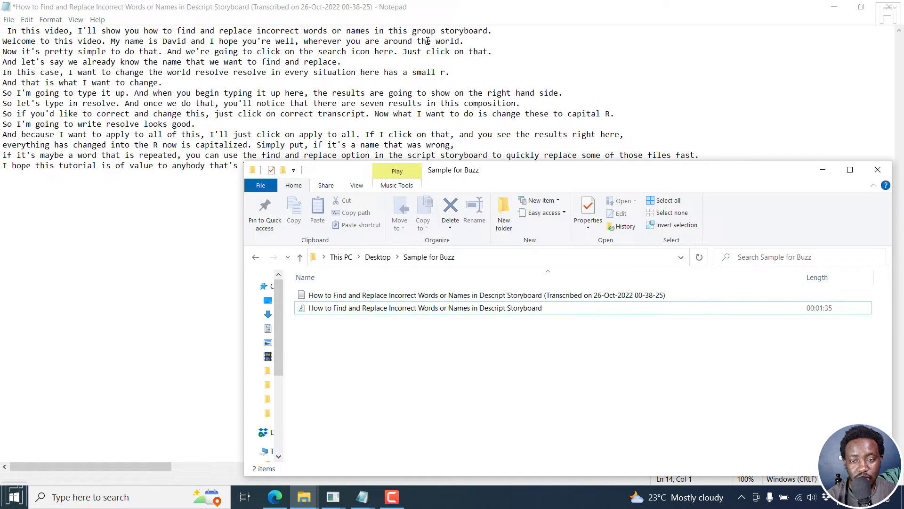
double_click(423, 308)
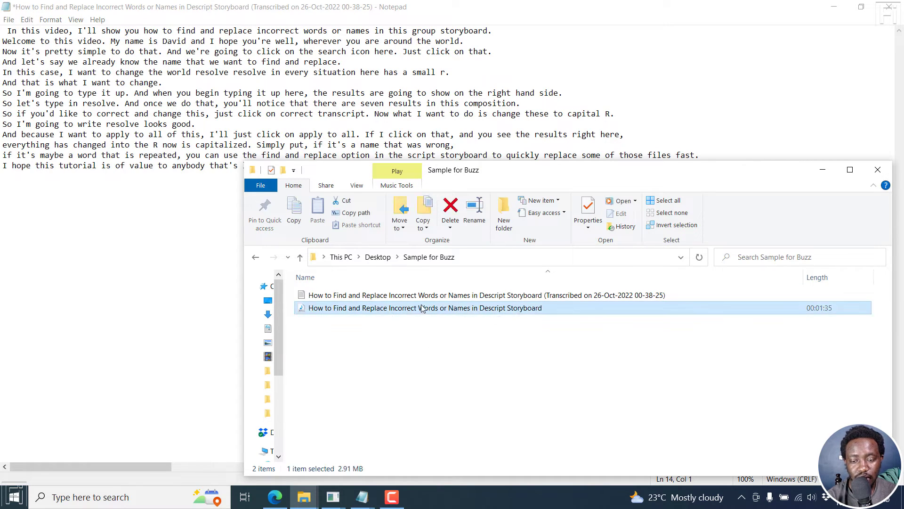
Compare the whole transcript with the audio playback by highlighting each line as it is spoken, and close the media player
left_click_drag(102, 30, 248, 30)
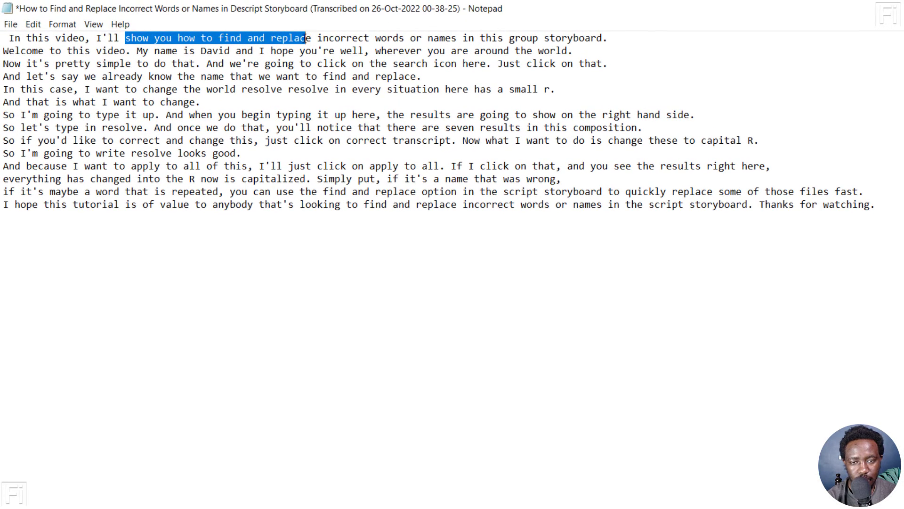
left_click_drag(307, 37, 551, 39)
left_click(75, 51)
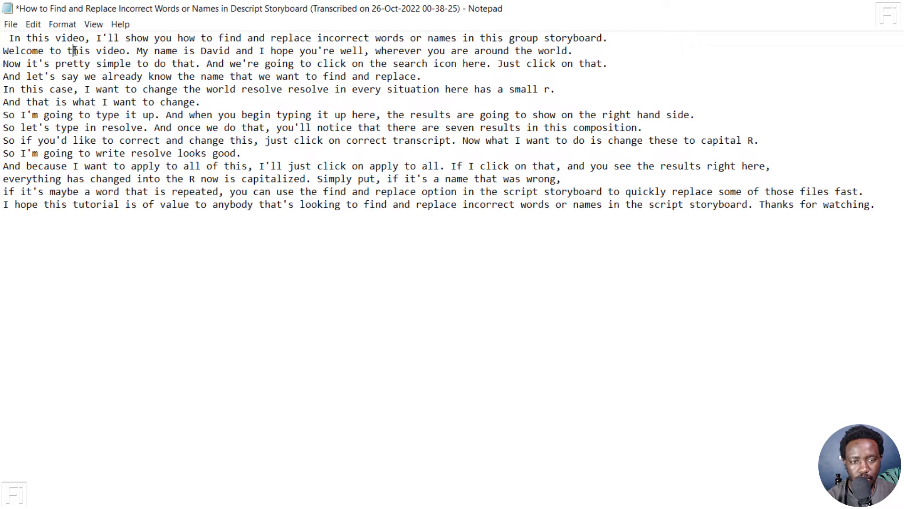
left_click_drag(90, 50, 203, 62)
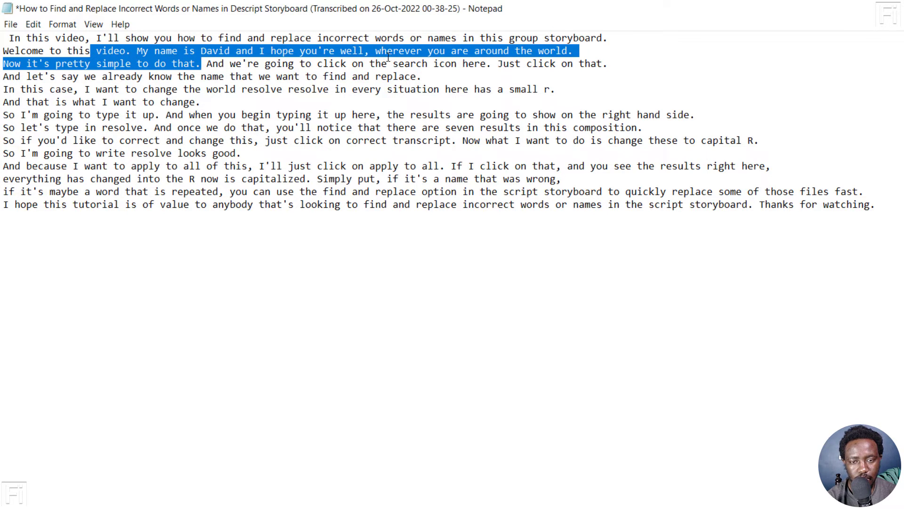
left_click(386, 54)
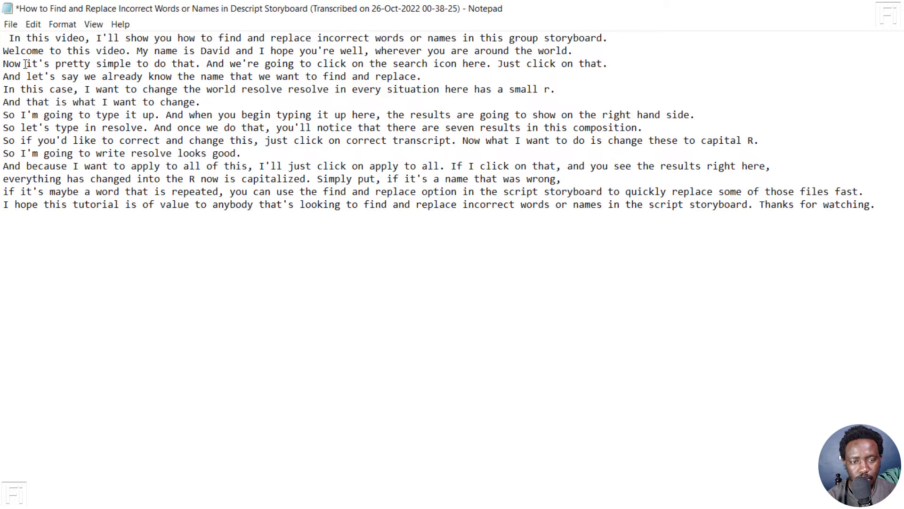
left_click_drag(27, 64, 587, 64)
left_click(493, 65)
left_click_drag(1, 76, 418, 74)
left_click(20, 91)
left_click_drag(20, 91, 284, 89)
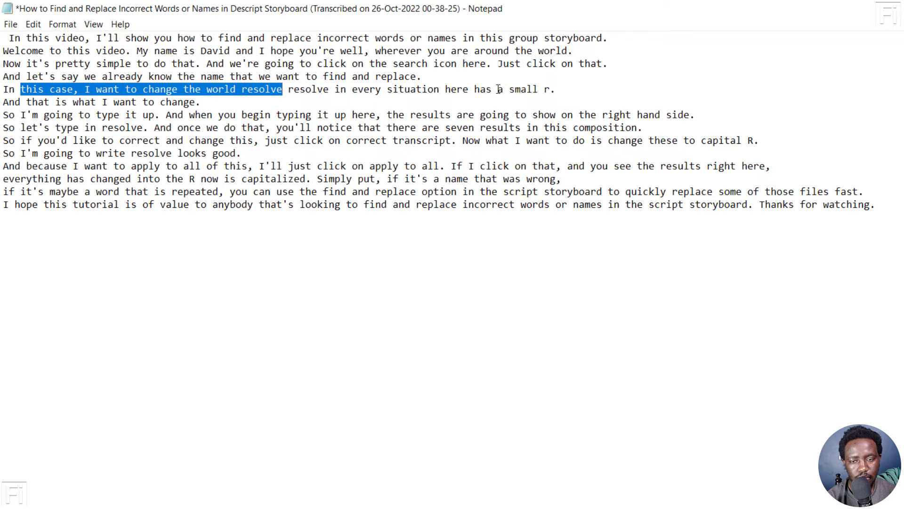
left_click_drag(496, 89, 540, 87)
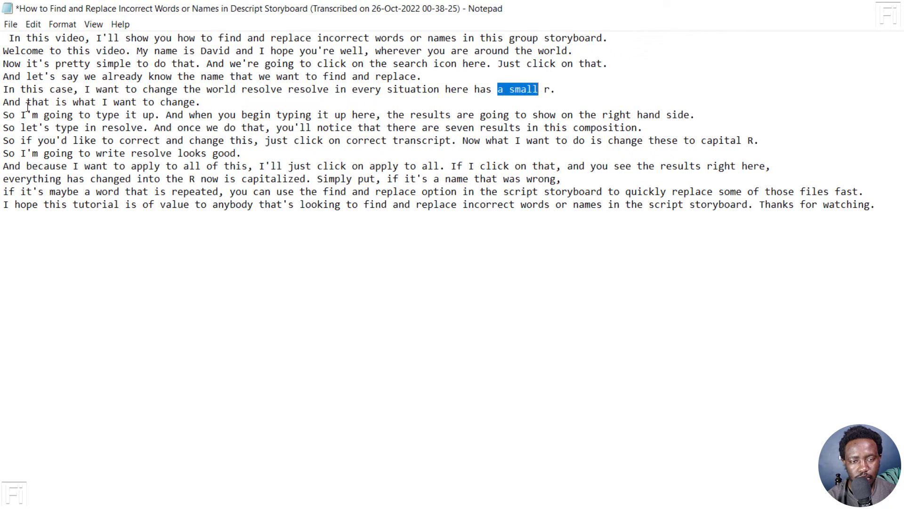
left_click_drag(27, 104, 185, 105)
left_click(8, 115)
left_click_drag(16, 116, 691, 117)
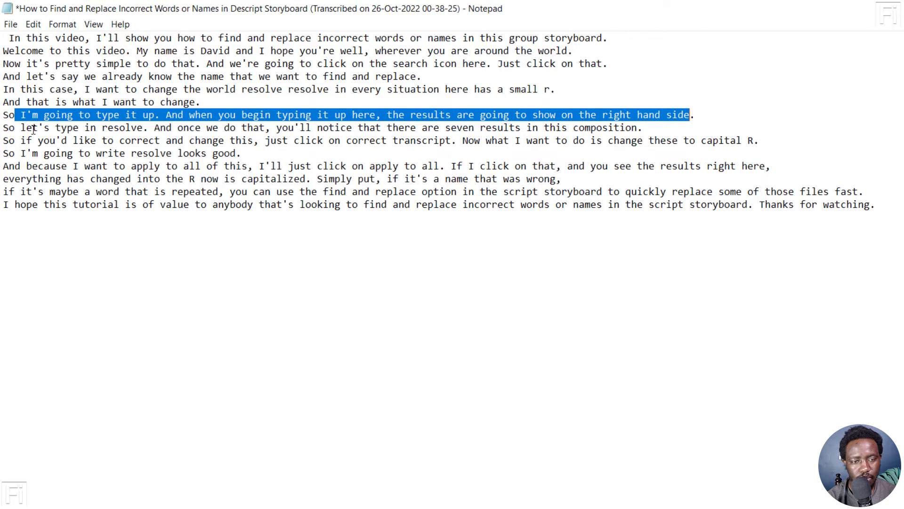
left_click_drag(33, 129, 640, 126)
left_click(150, 128)
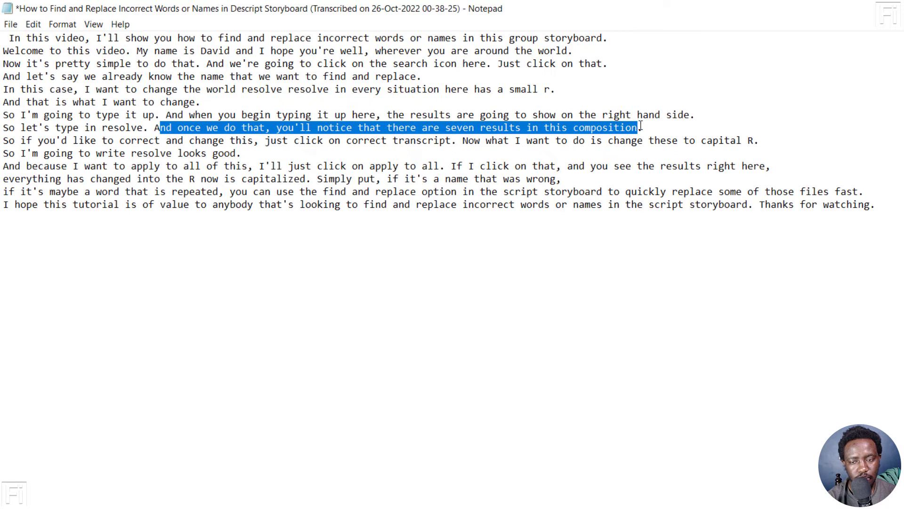
left_click(27, 138)
left_click_drag(16, 140, 742, 140)
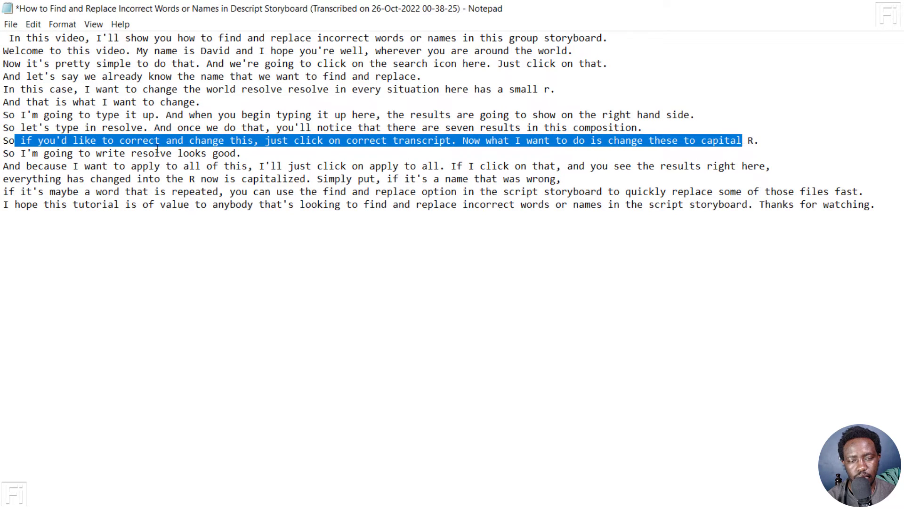
left_click_drag(40, 152, 238, 151)
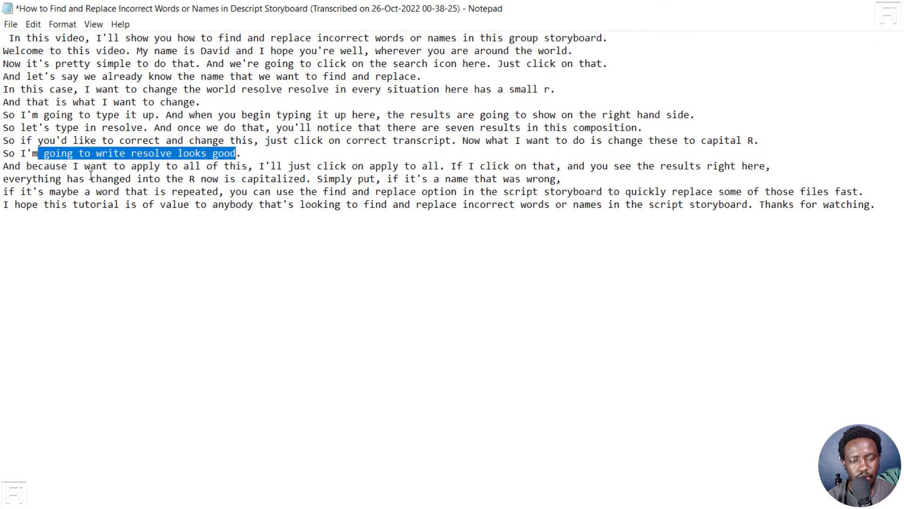
left_click(46, 168)
left_click_drag(30, 167, 276, 153)
left_click_drag(335, 148, 761, 168)
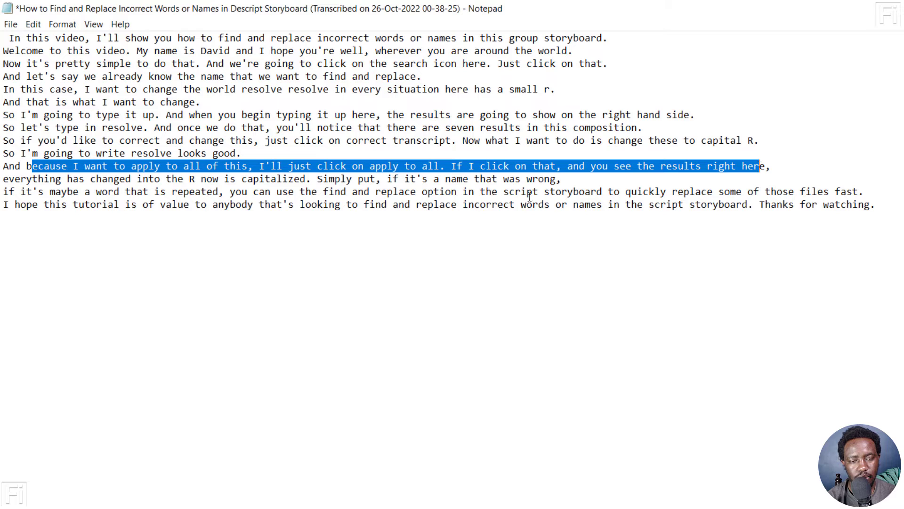
left_click(91, 177)
left_click_drag(65, 177, 565, 179)
left_click(21, 191)
left_click_drag(22, 190, 364, 191)
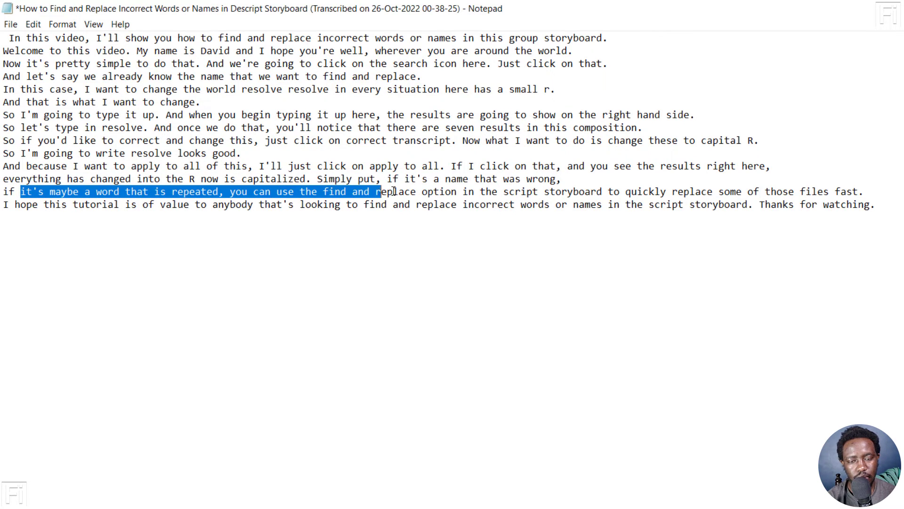
left_click_drag(404, 191, 859, 190)
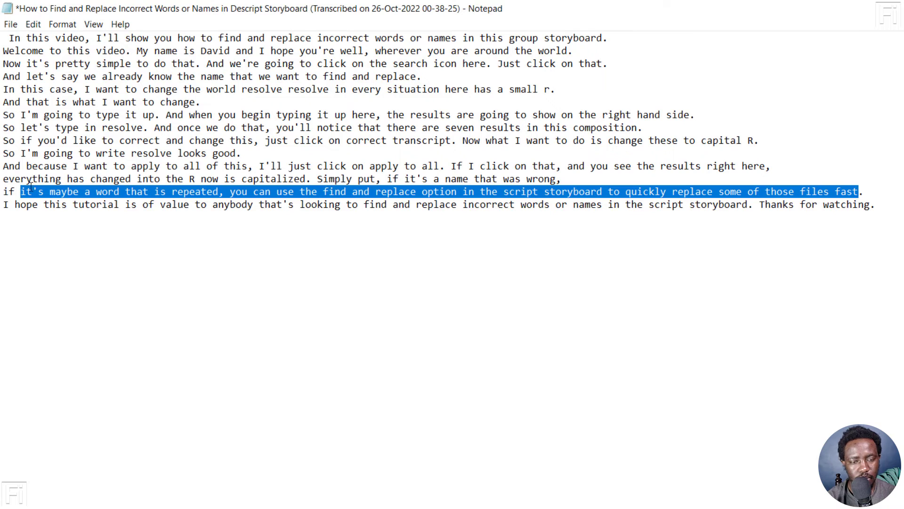
left_click_drag(9, 205, 879, 205)
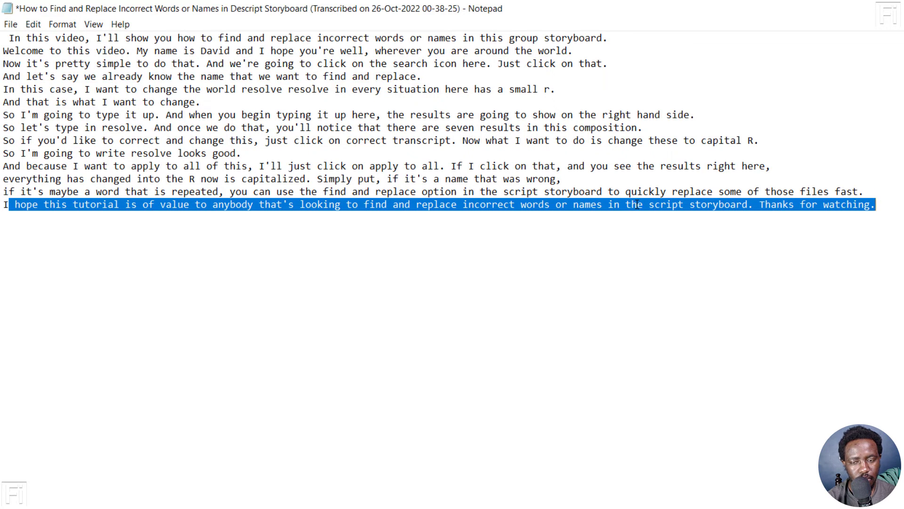
double_click(637, 204)
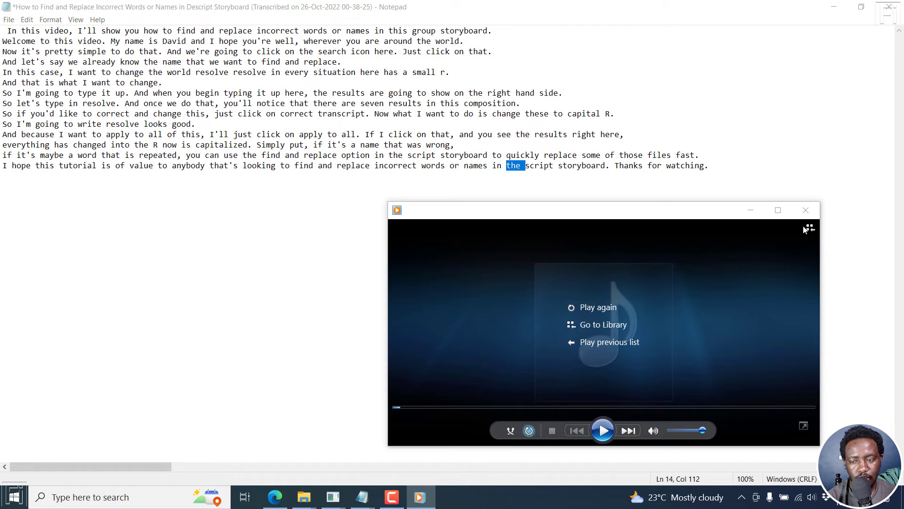
left_click(806, 210)
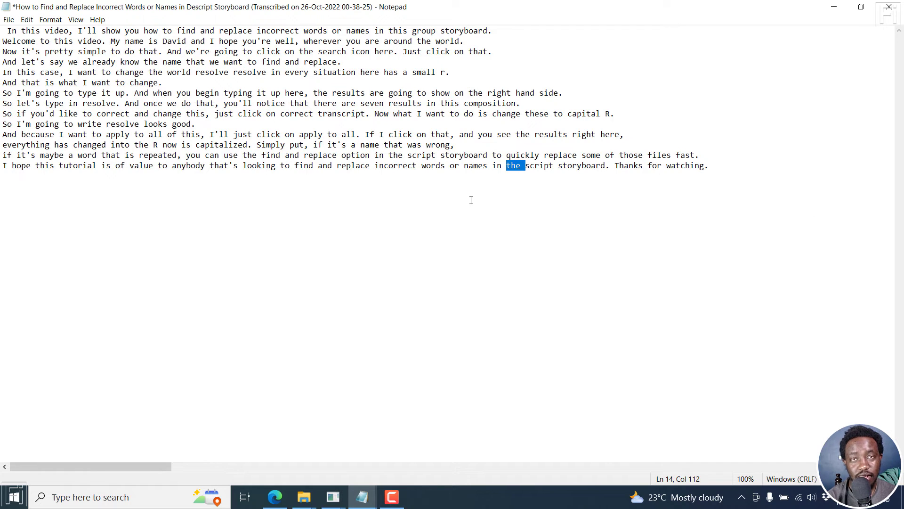
In the transcript's last line, replace "the " before "script storyboard" with "De" to form "Descript storyboard"
left_click(497, 168)
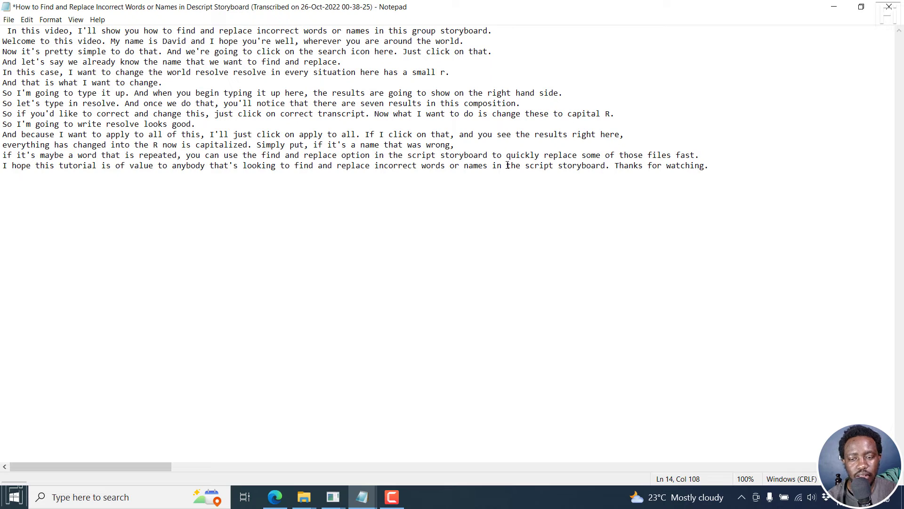
key("shift+Right")
key("shift+Right")
key("shift+Right")
key("shift+Right")
key("shift+Right")
key("shift+Left")
type("De")
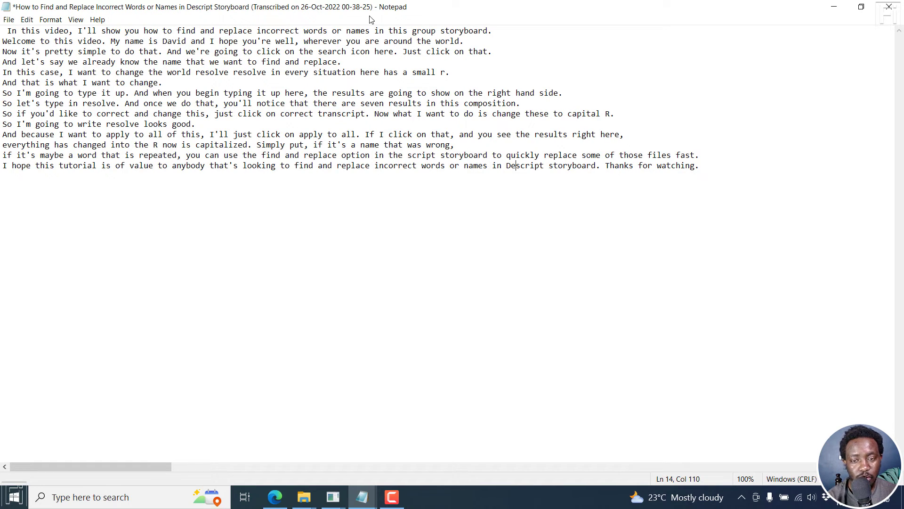
In the line starting "if it's maybe a word", correct "the script storyboard" to "Descript storyboard"
left_click(410, 155)
key("shift+Right")
key("shift+Right")
key("shift+Right")
key("shift+Right")
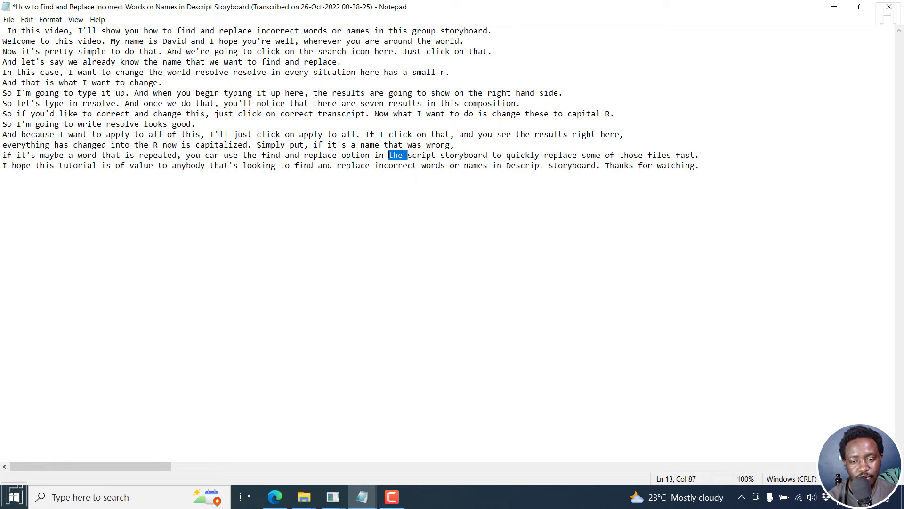
type("De")
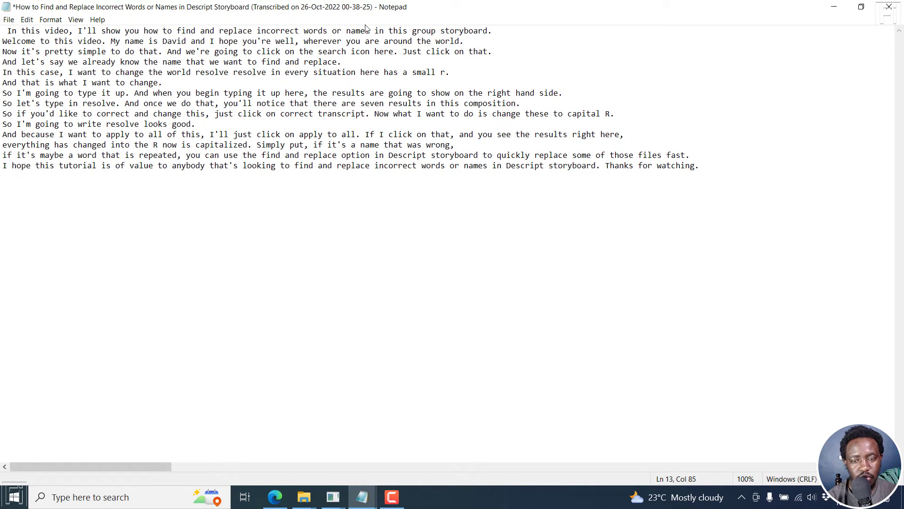
Replace "this group" in the transcript's first line with "Descript" and save the text file
left_click(388, 30)
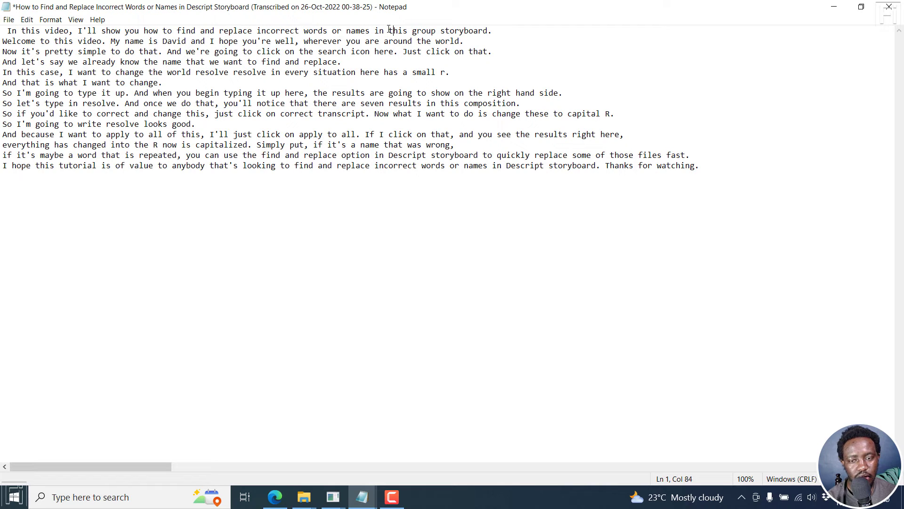
key("shift+Right")
key("shift+Right")
key("shift+Right")
key("shift+Right")
key("shift+Right")
key("shift+Right")
key("shift+Right")
key("shift+Right")
key("shift+Right")
key("shift+Right")
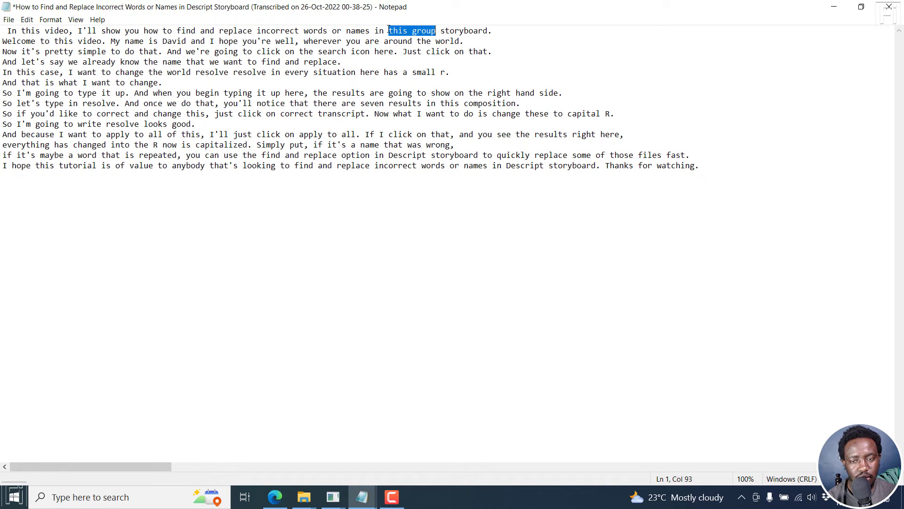
type("Desc")
key("BackSpace")
type("cript")
key("ctrl+s")
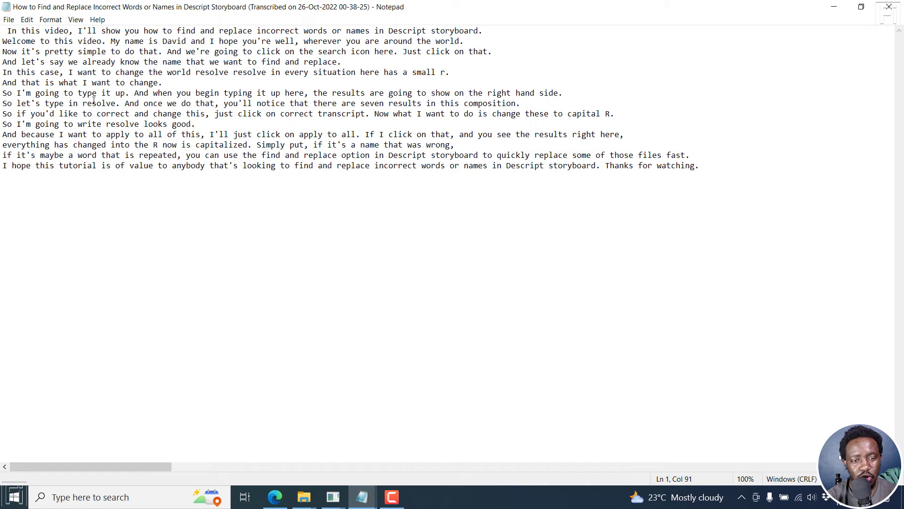
Highlight the lowercase "r" of "resolve" in the line "So let's type in resolve" and minimize the transcript window
left_click_drag(83, 103, 89, 104)
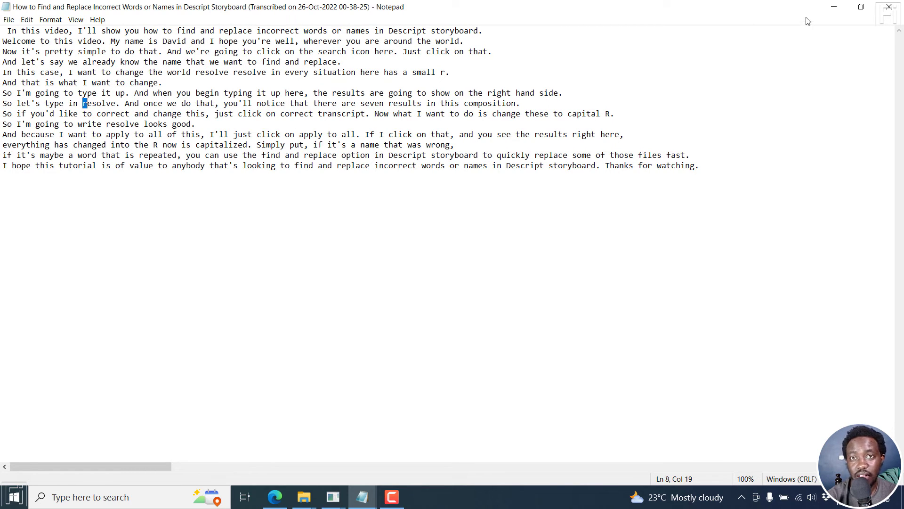
left_click(833, 6)
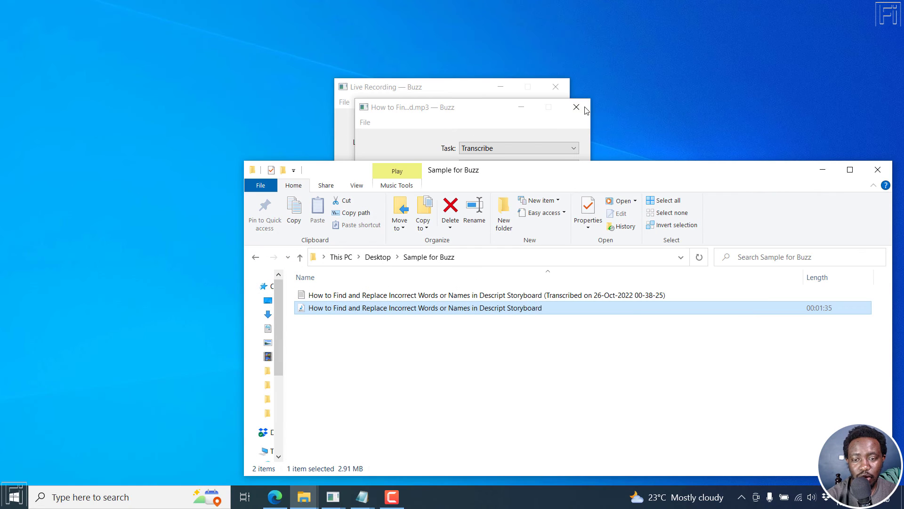
Minimize the sample folder window, switch to Edge and highlight the About description on Buzz's GitHub repository page
left_click(822, 170)
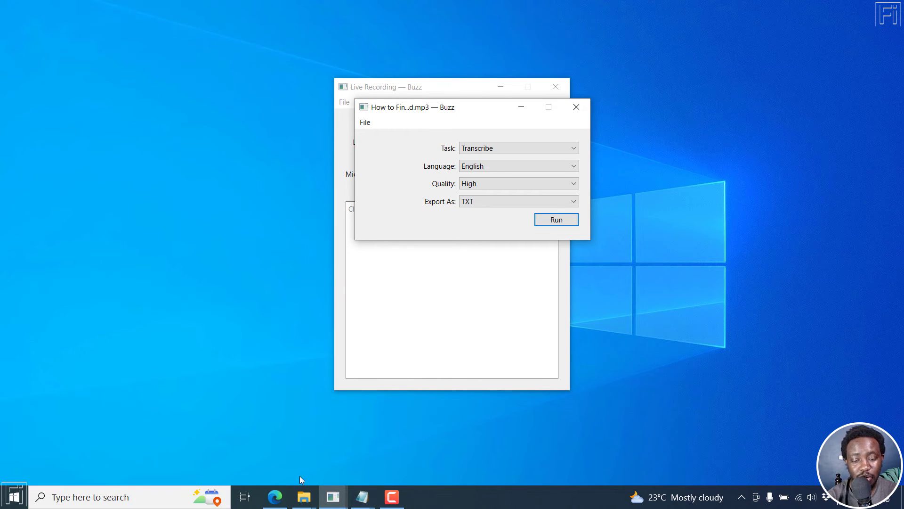
left_click(275, 497)
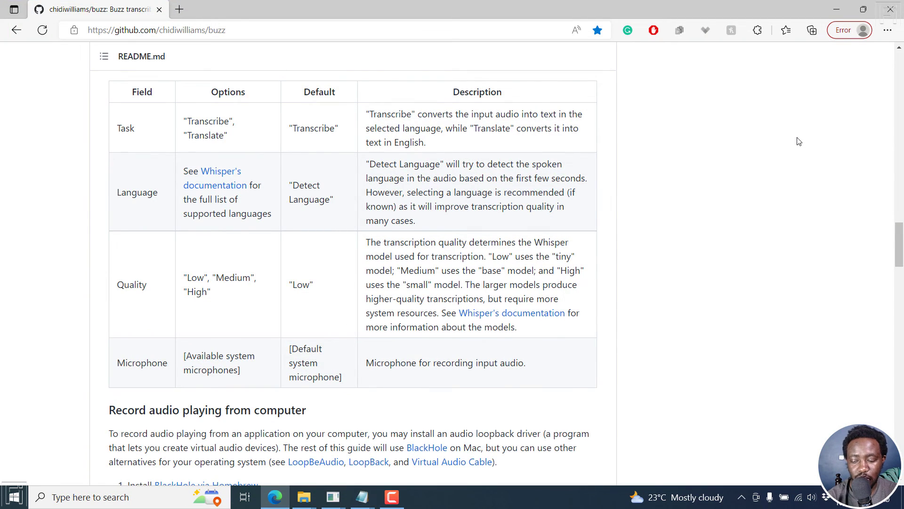
key("Home")
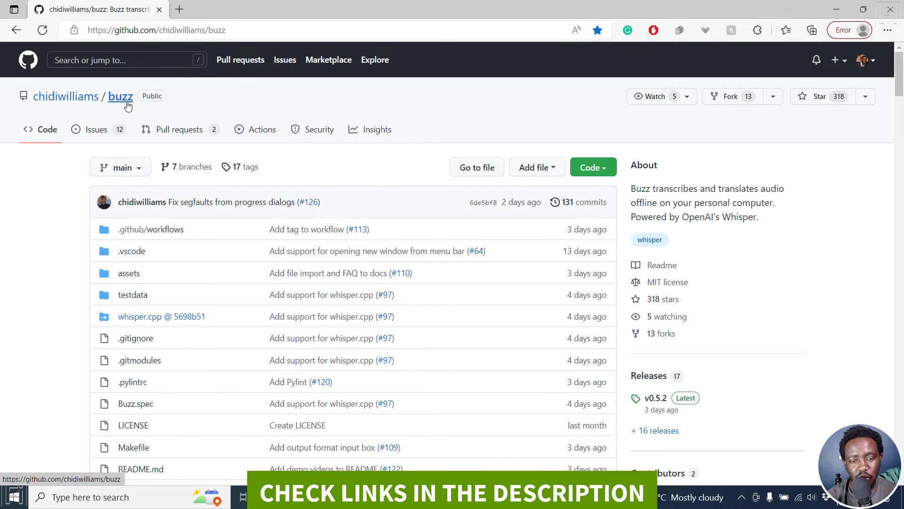
left_click_drag(636, 188, 763, 218)
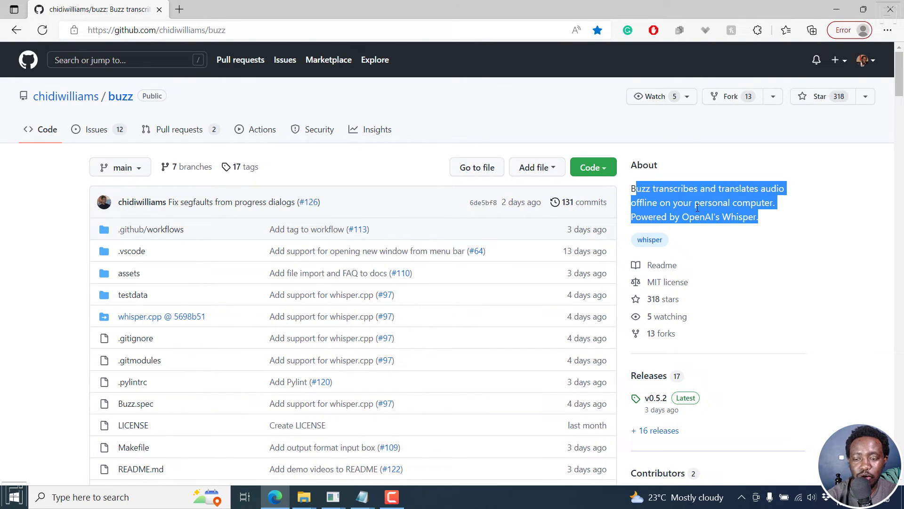
left_click(685, 228)
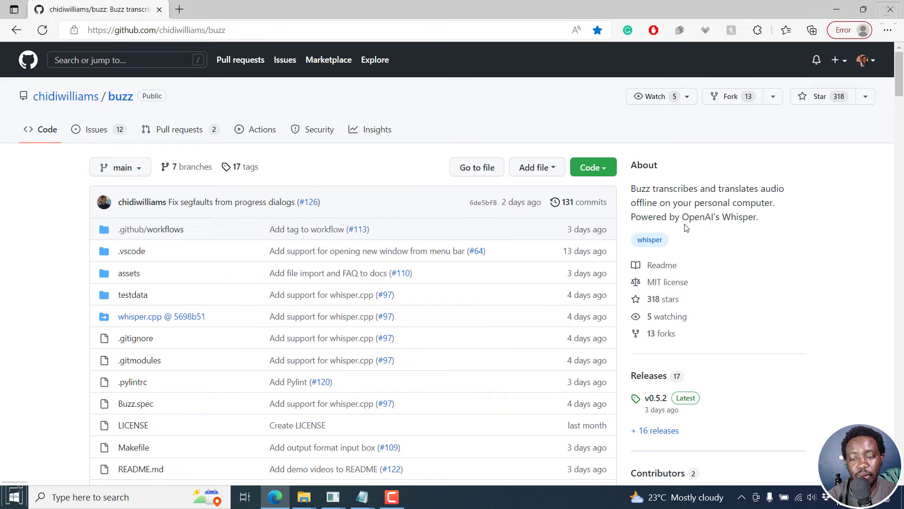
Open the "latest version" link from the README's Installation section in a new tab and view that release page
left_click_drag(895, 73, 900, 141)
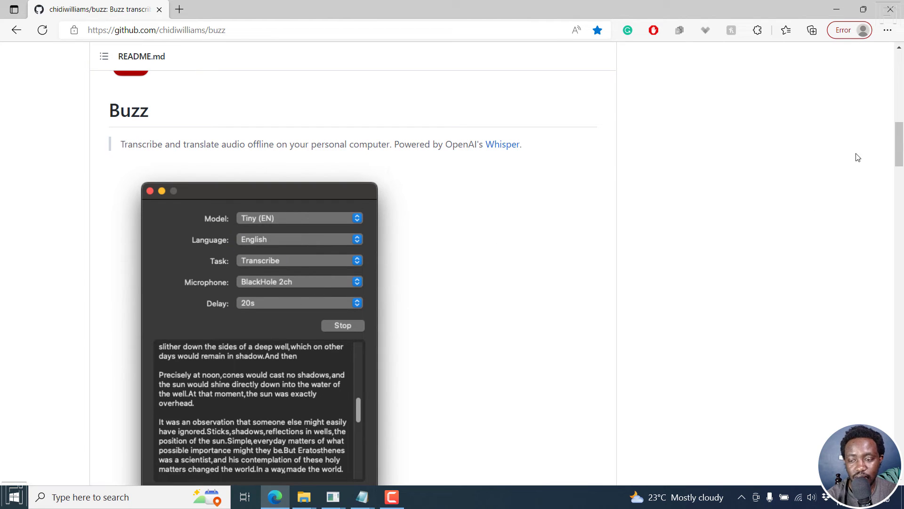
left_click_drag(901, 151, 901, 161)
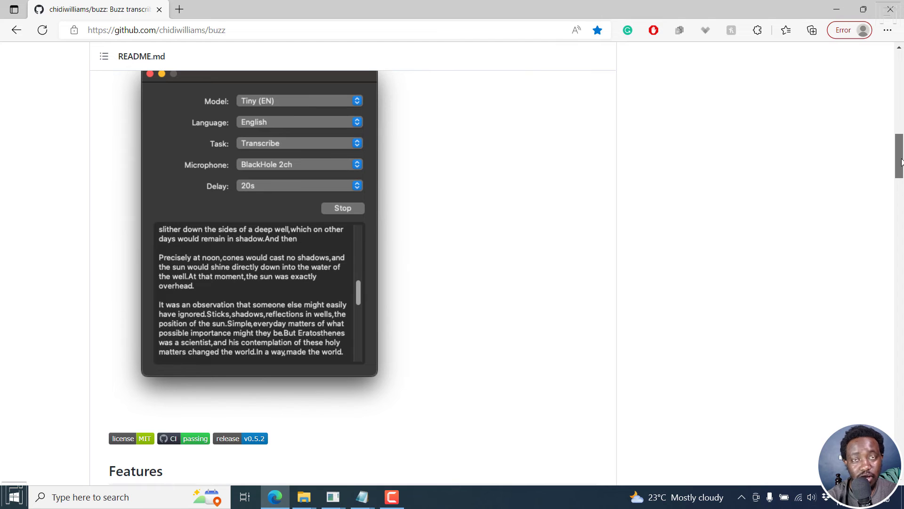
scroll(275, 92, "down", 7)
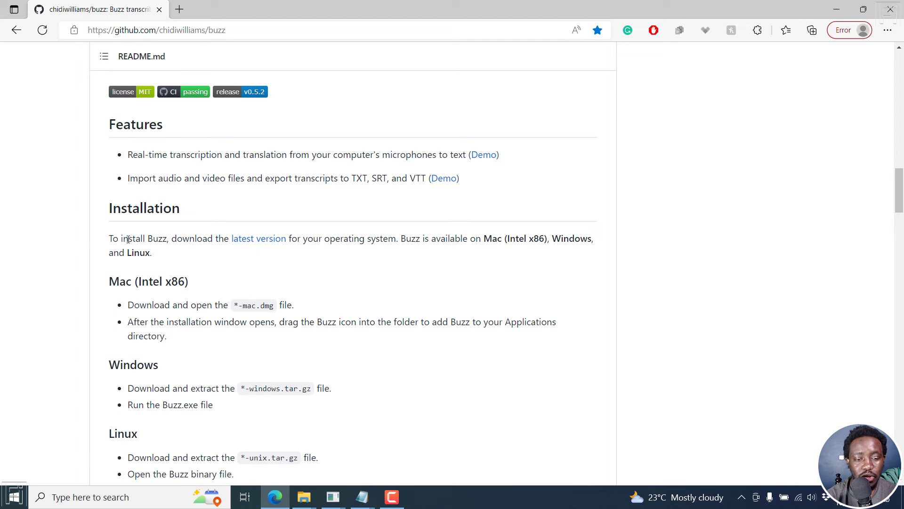
right_click(260, 243)
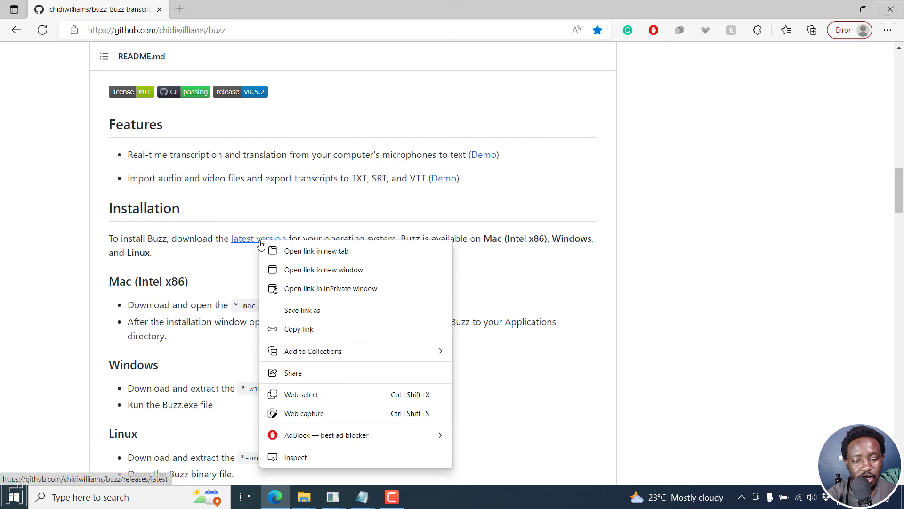
left_click(315, 253)
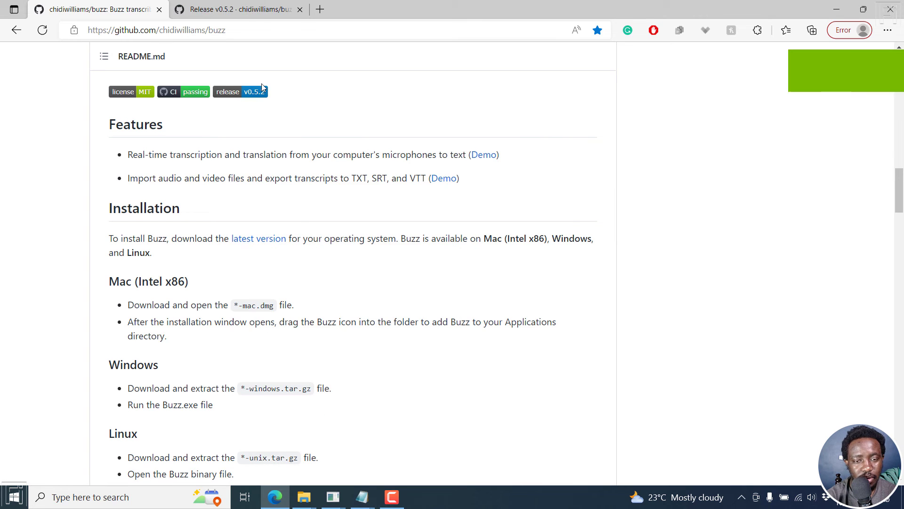
left_click(219, 11)
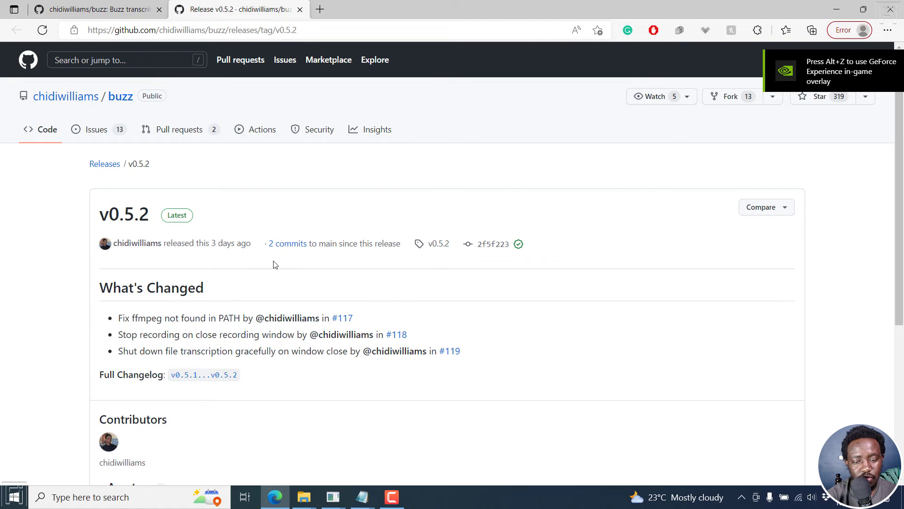
Return to the Buzz README and highlight the Windows instructions for extracting the archive and running the Buzz.exe file
left_click(109, 10)
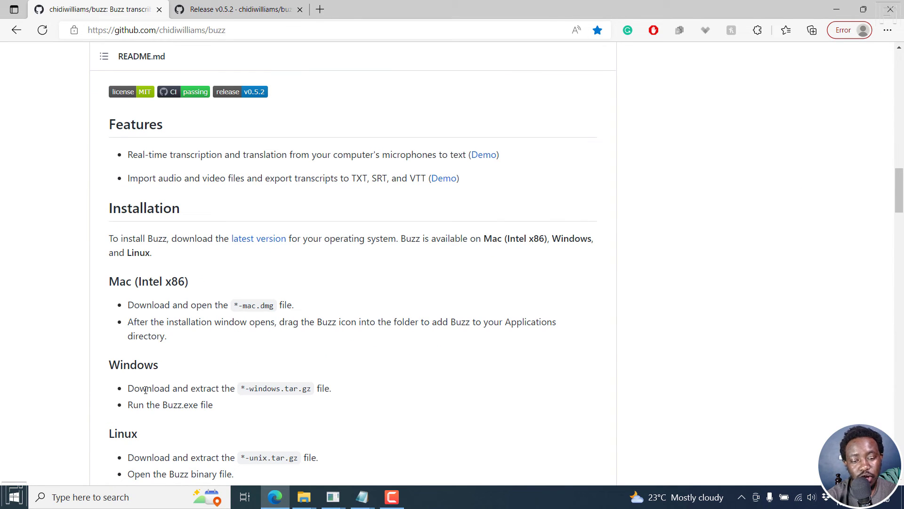
left_click_drag(147, 389, 246, 390)
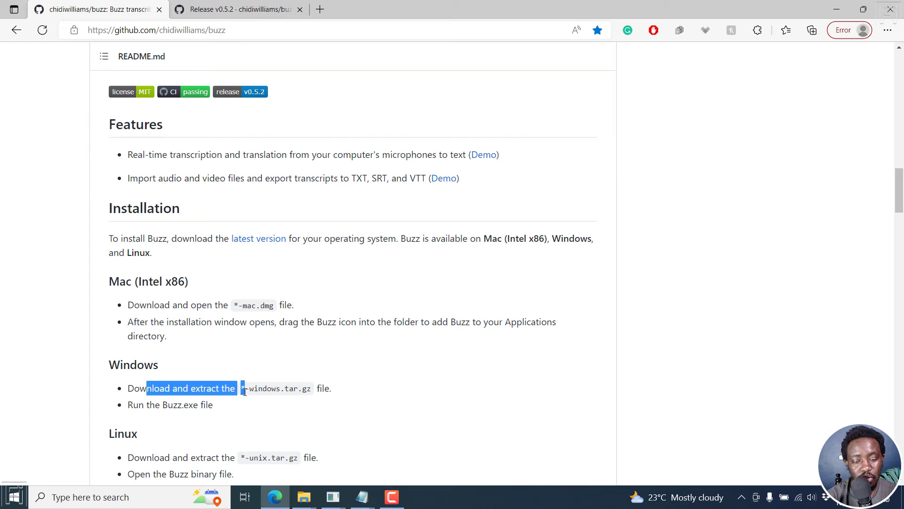
left_click(284, 390)
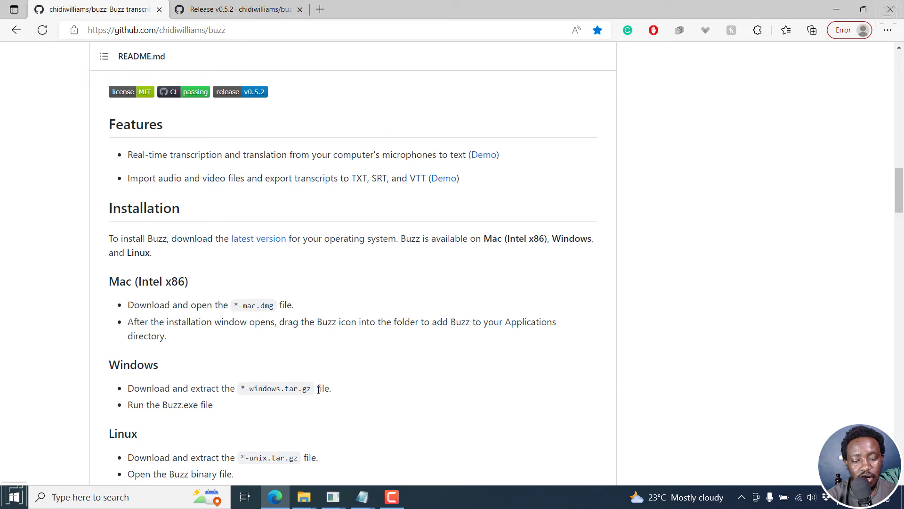
left_click_drag(152, 406, 212, 406)
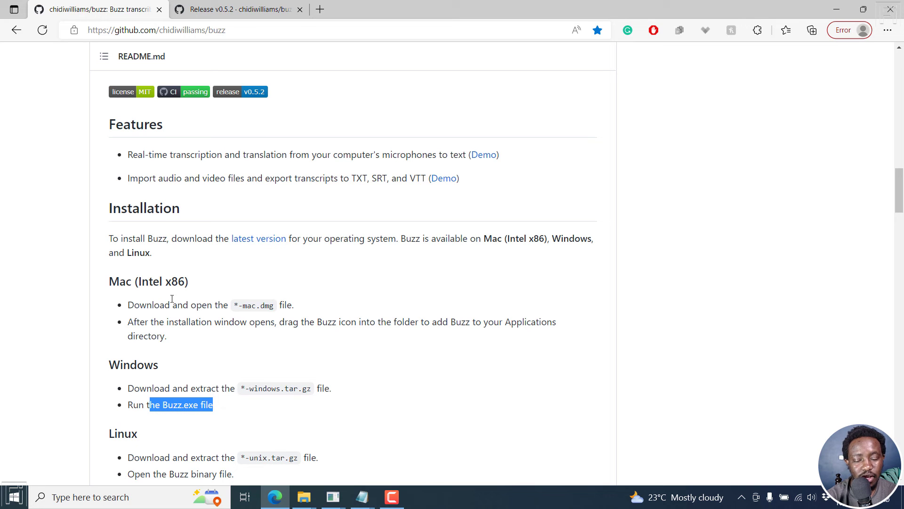
Examine the v0.5.2 release's assets, then select the downloaded Buzz-0.5.2-windows archive in the Downloads folder
left_click(209, 10)
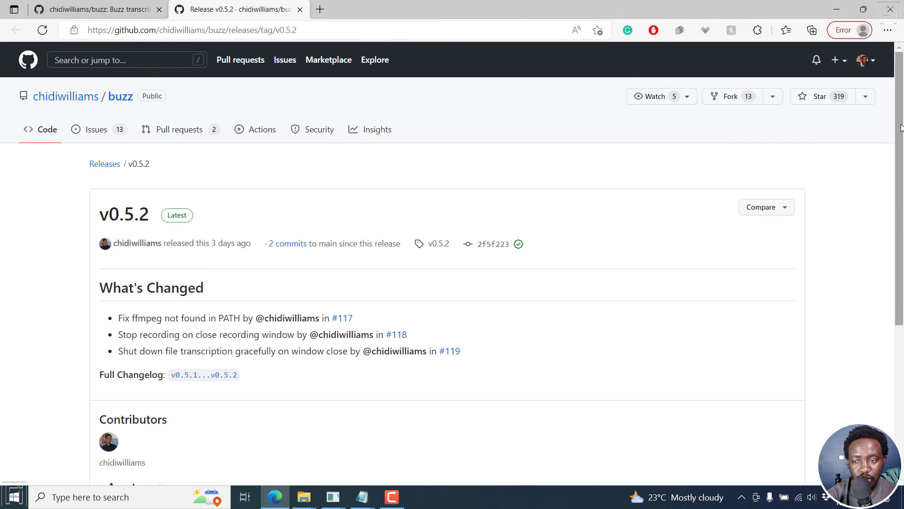
left_click_drag(898, 144, 902, 256)
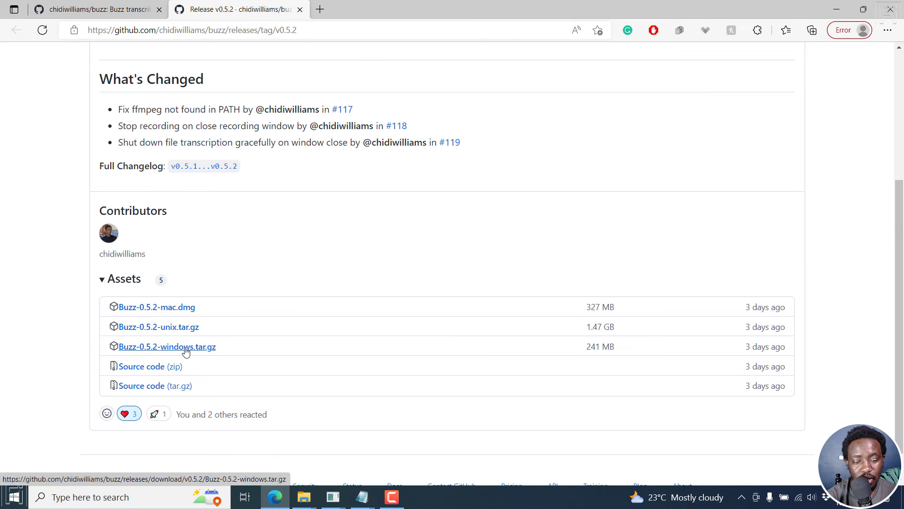
mouse_move(303, 497)
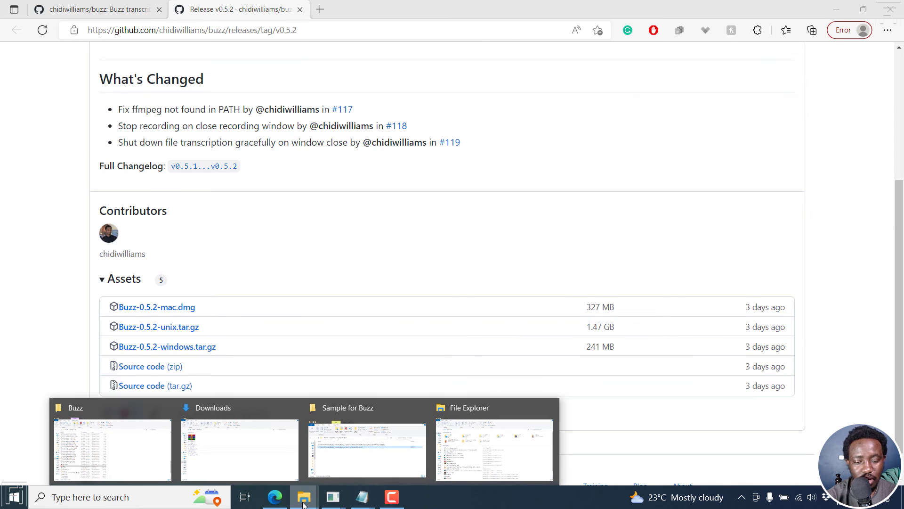
left_click(250, 456)
left_click(80, 153)
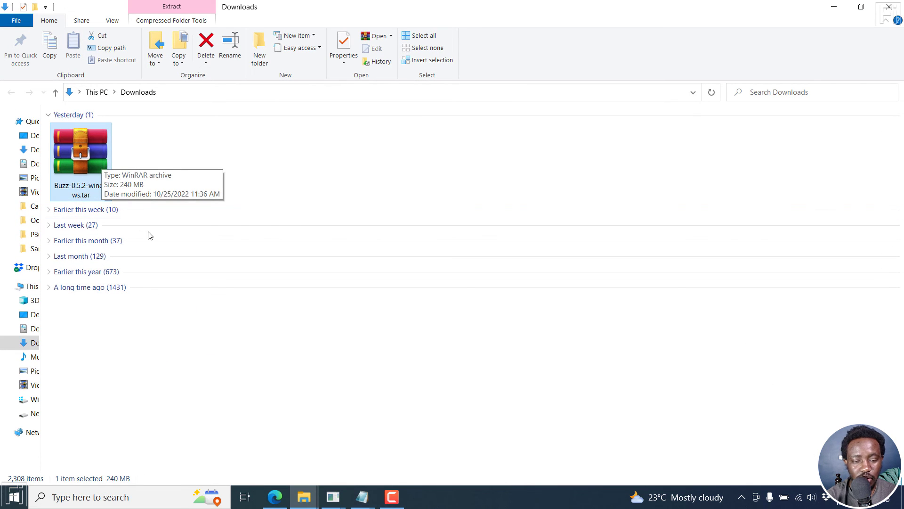
View the Buzz application file in the extracted Buzz folder on the Desktop and bring up Buzz's Live Recording window
left_click(303, 497)
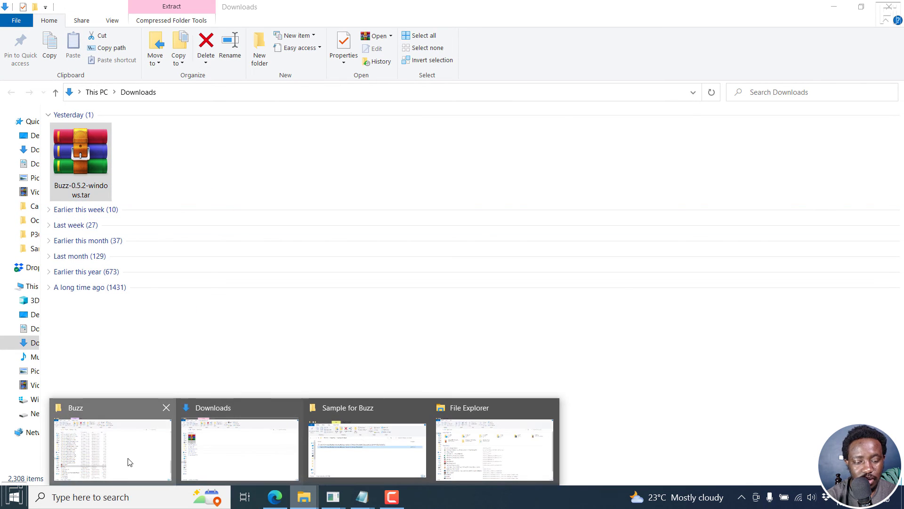
left_click(127, 460)
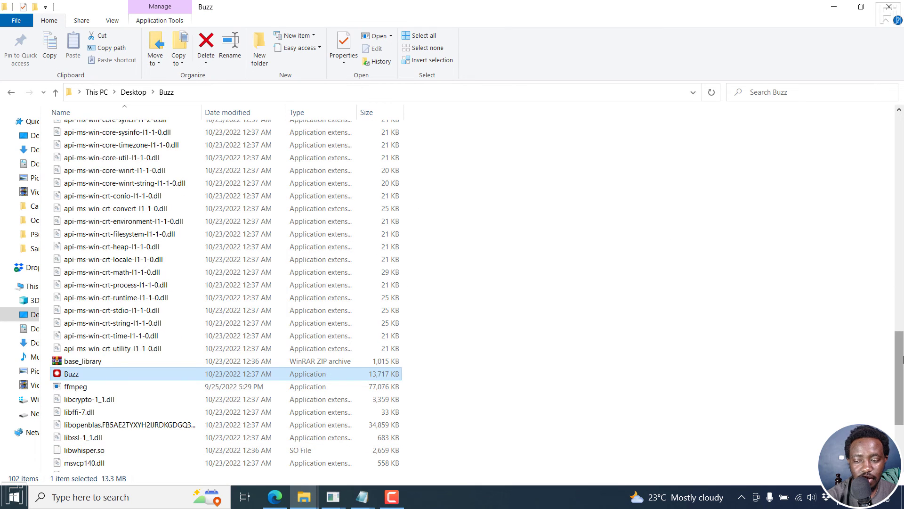
scroll(903, 359, "down", 3)
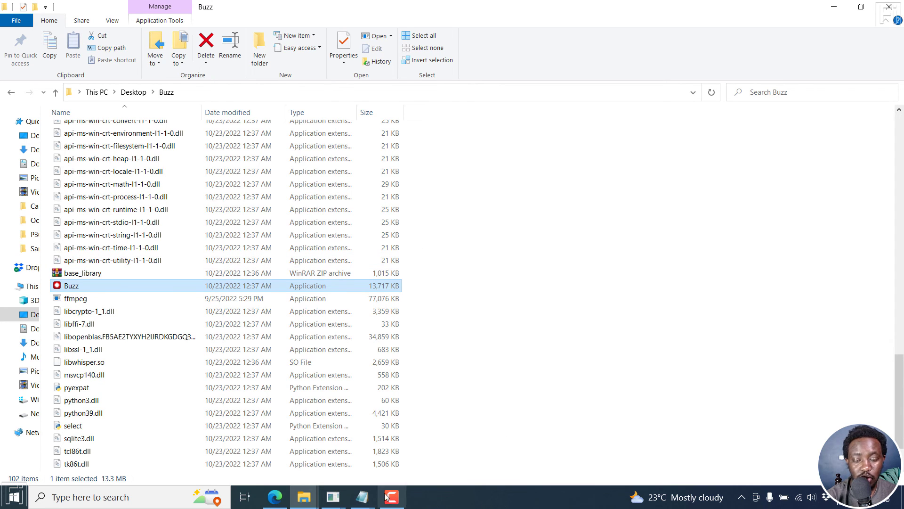
left_click(333, 497)
left_click(276, 451)
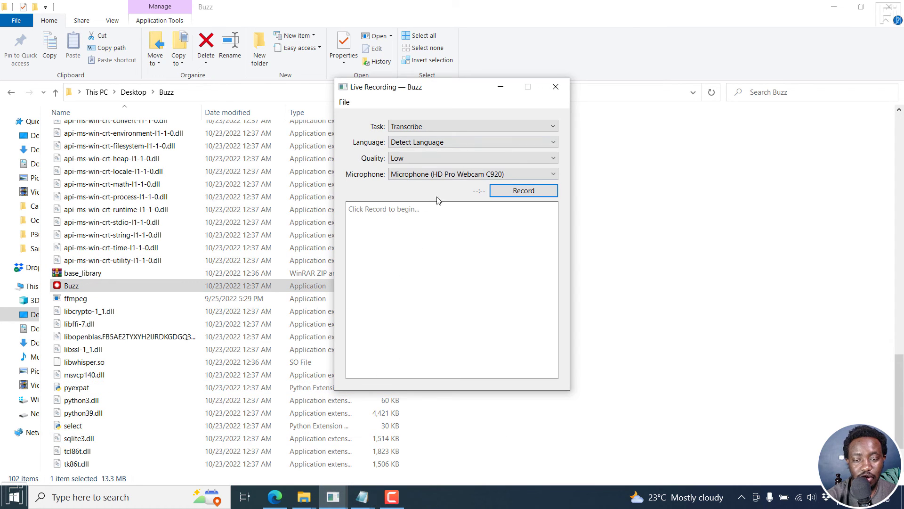
Minimize both folder windows and read the Buzz README from How to use through file import to Settings
left_click(834, 6)
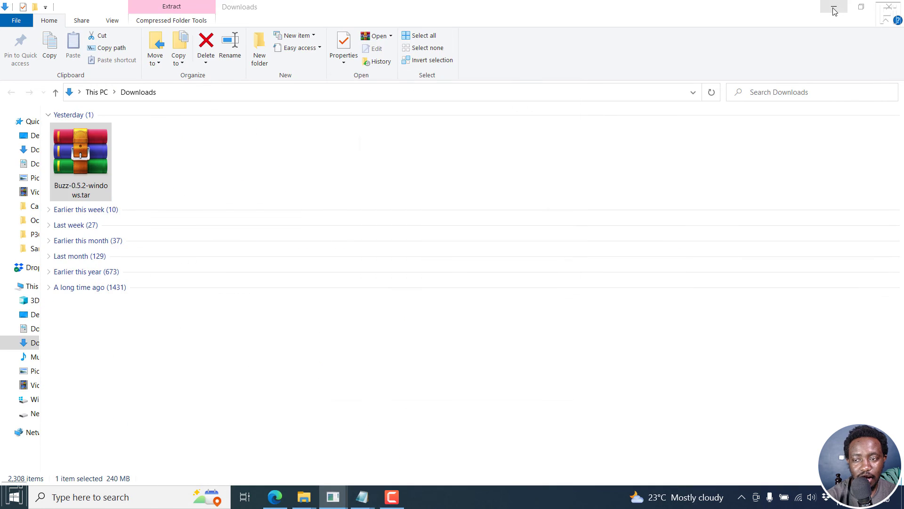
left_click(832, 6)
left_click(123, 4)
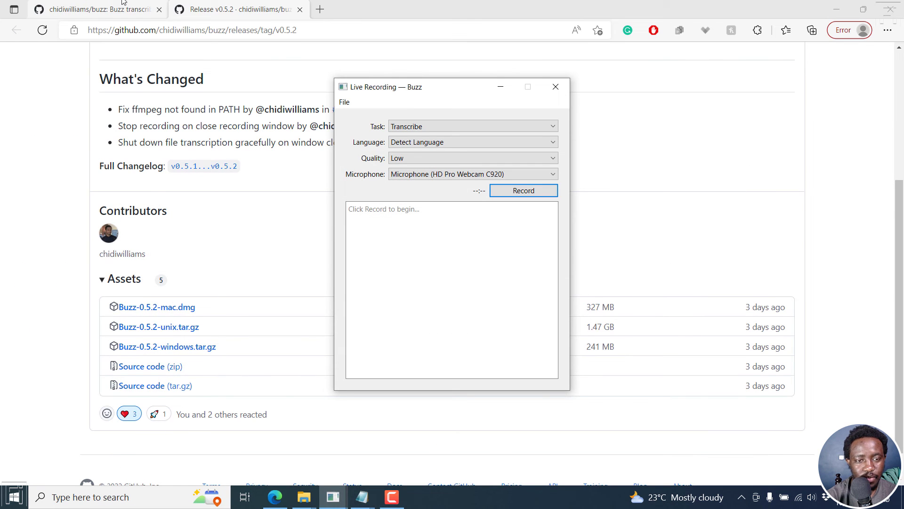
scroll(407, 175, "down", 6)
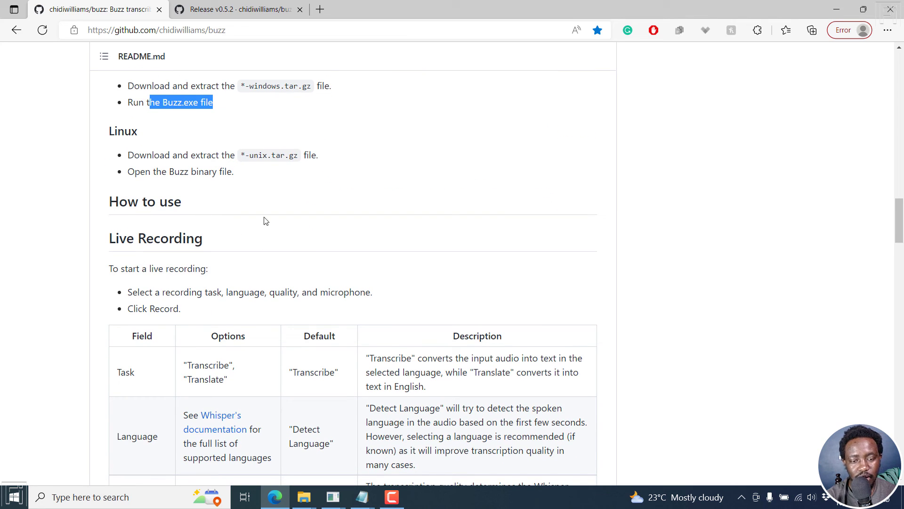
scroll(902, 247, "down", 6)
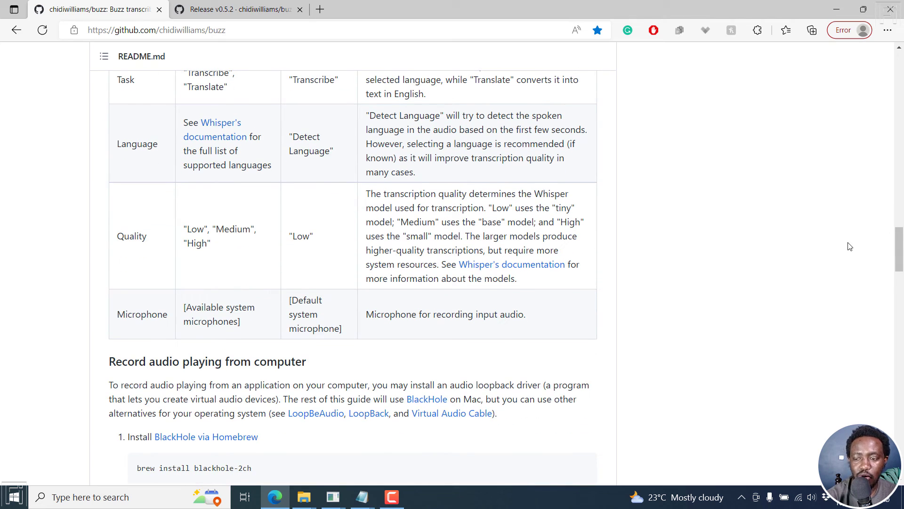
scroll(901, 259, "down", 4)
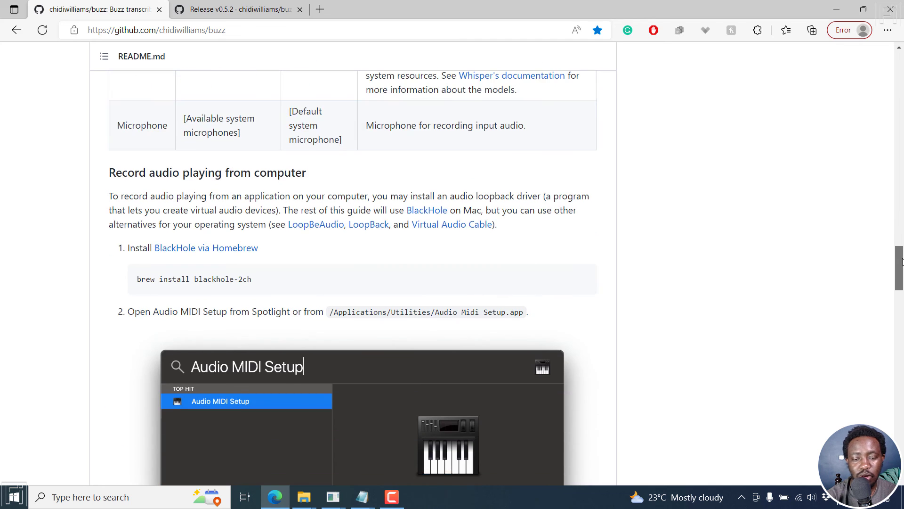
scroll(902, 261, "down", 19)
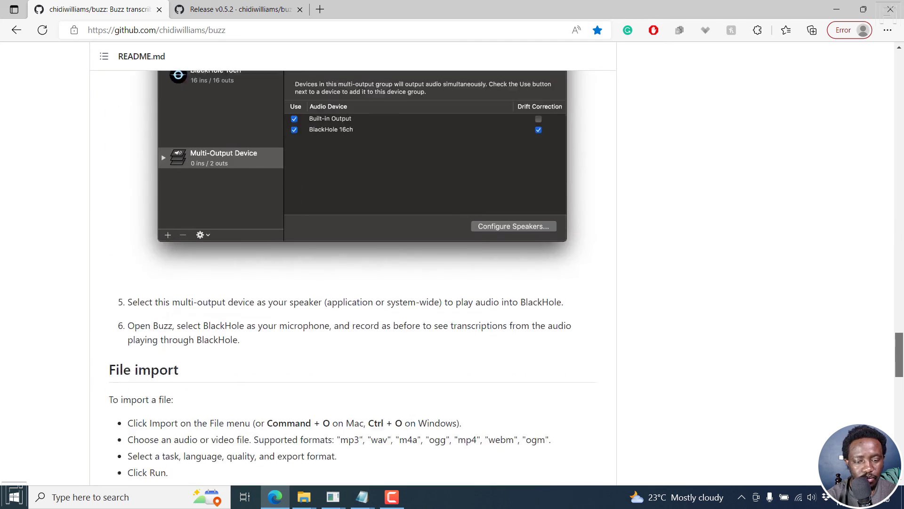
scroll(902, 368, "down", 4)
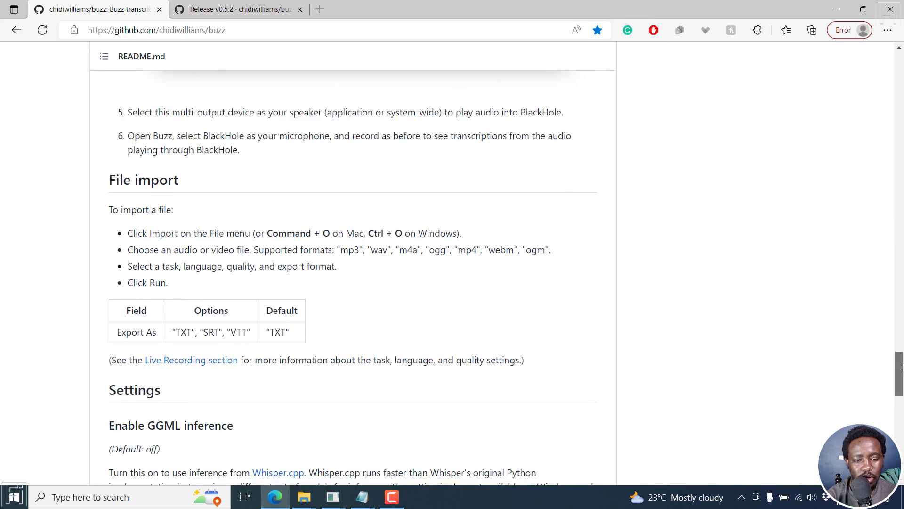
left_click_drag(902, 368, 902, 389)
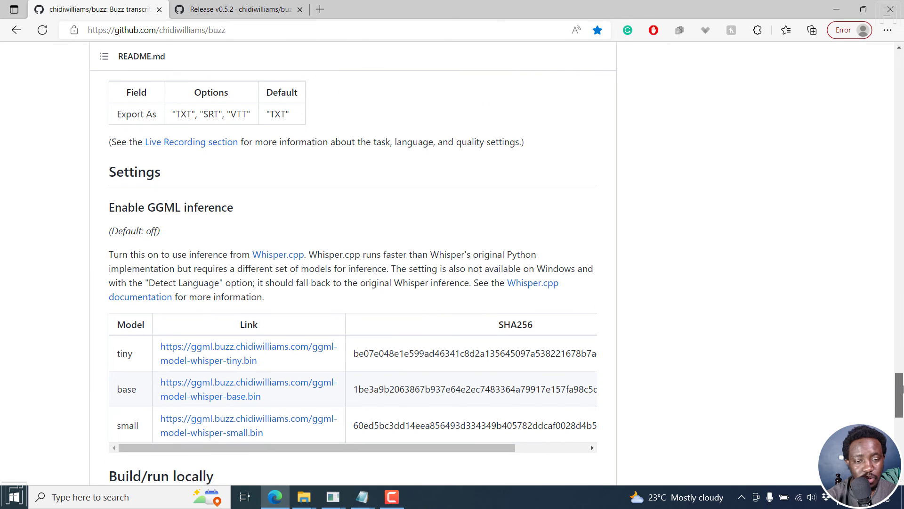
Highlight the "Enable GGML inference" note about requiring different models, then read on to the README's FAQ
triple_click(126, 205)
left_click(144, 236)
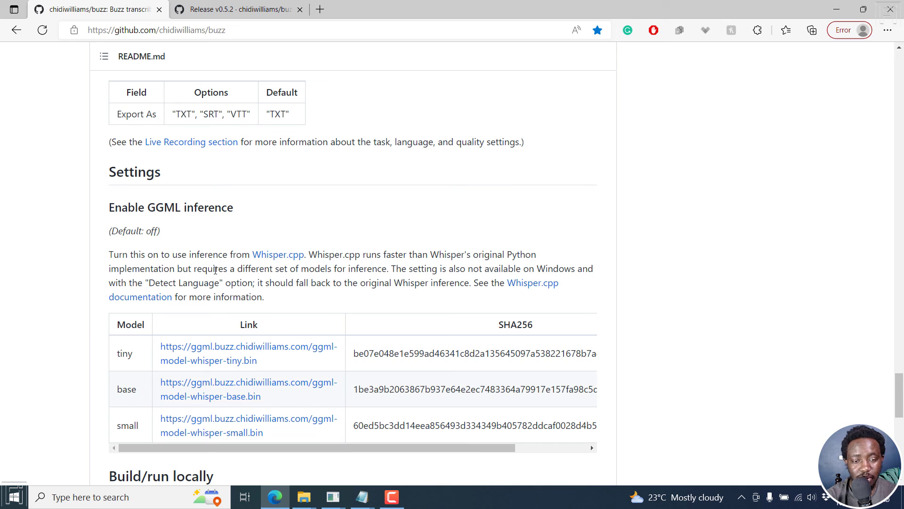
left_click_drag(176, 267, 396, 268)
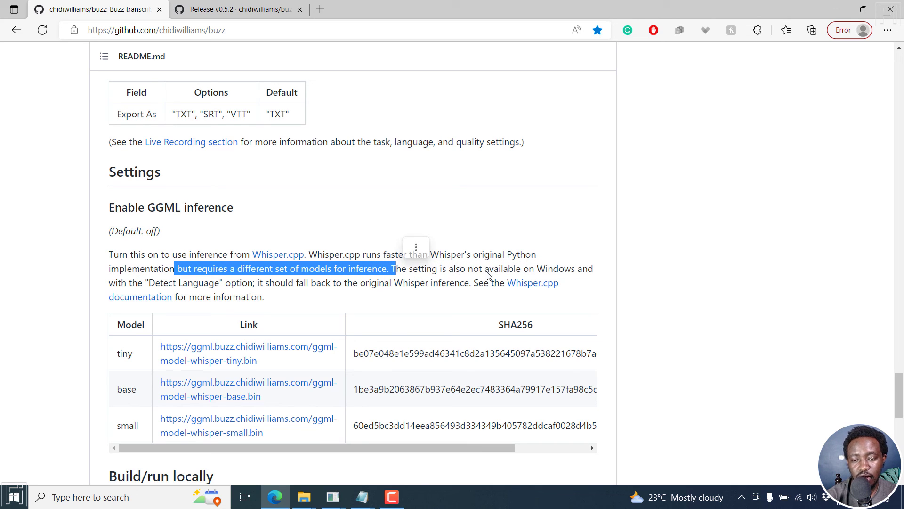
left_click_drag(465, 272, 460, 269)
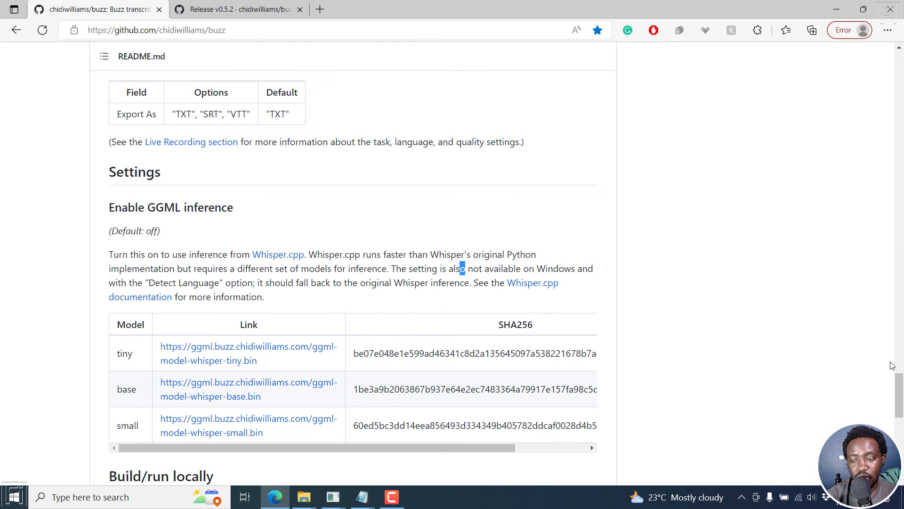
left_click_drag(901, 389, 901, 439)
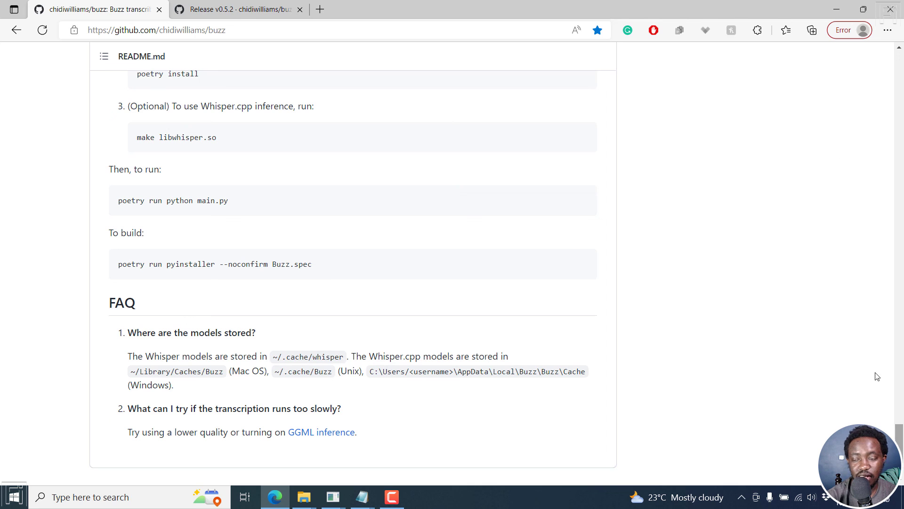
Minimize the browser, close Buzz's mp3 transcription window and move the Live Recording window slightly upward
left_click(840, 7)
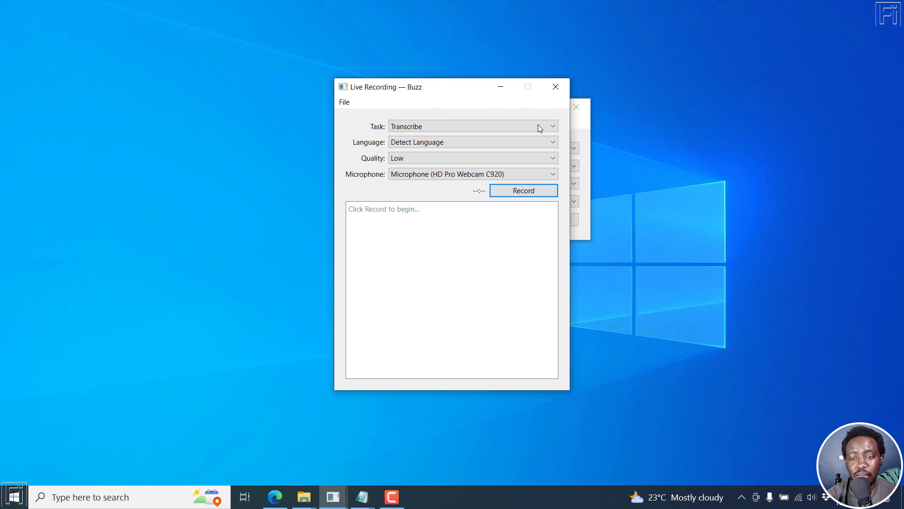
left_click(576, 108)
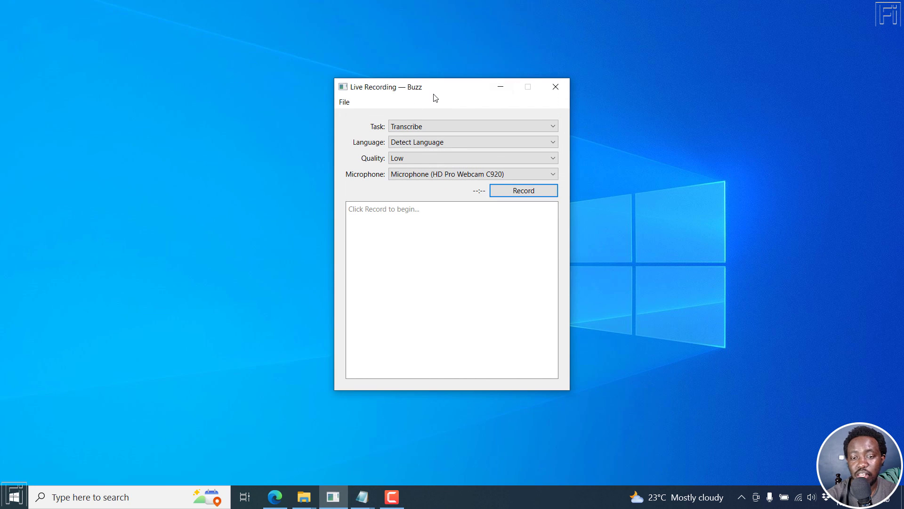
left_click_drag(432, 94, 428, 71)
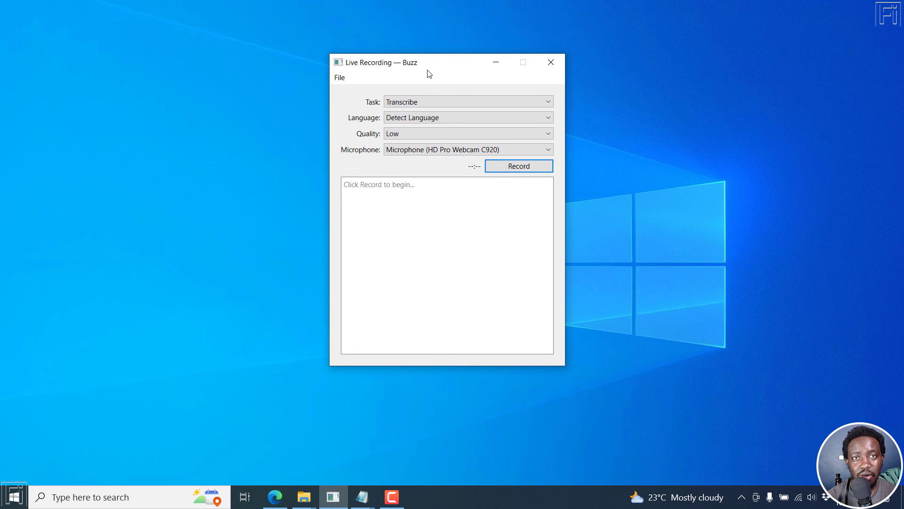